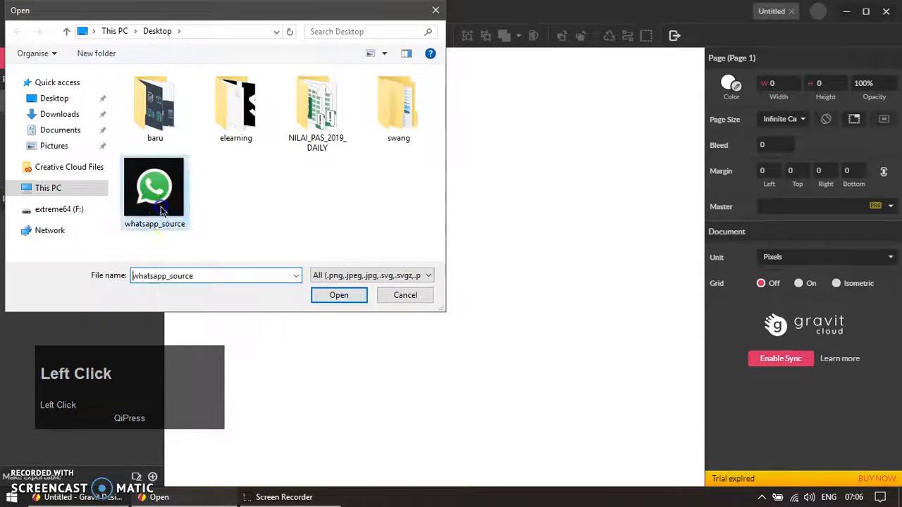
- Import the whatsapp_source image and move it from the canvas corner to about X 441, Y 239
left_click(345, 301)
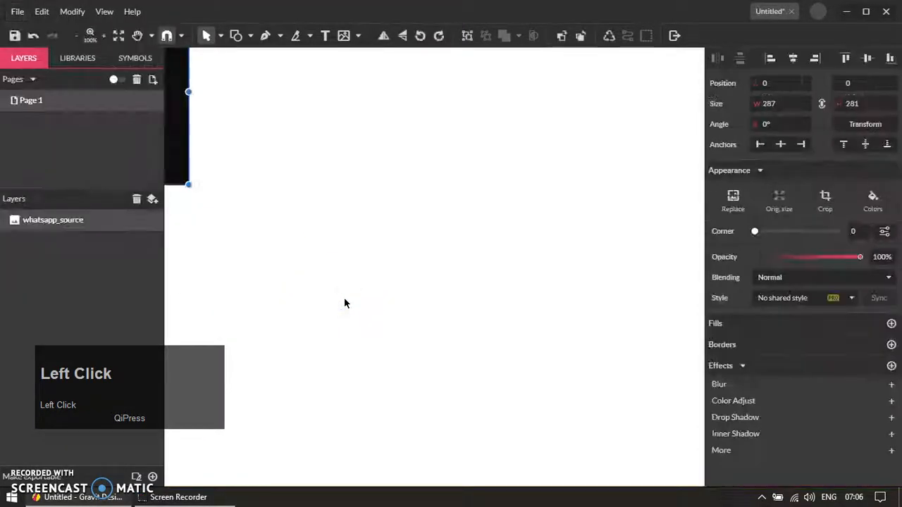
left_click_drag(176, 134, 467, 296)
left_click(430, 390)
scroll(298, 302, "down", 3)
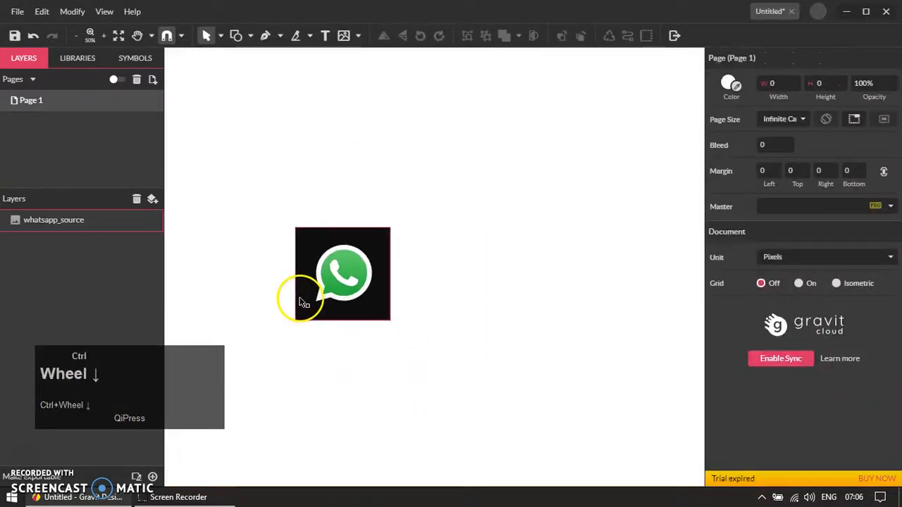
scroll(392, 313, "up", 1)
- Duplicate the logo image beside the original and rotate the copy to about 44.7° so its tail points down
left_click(306, 298)
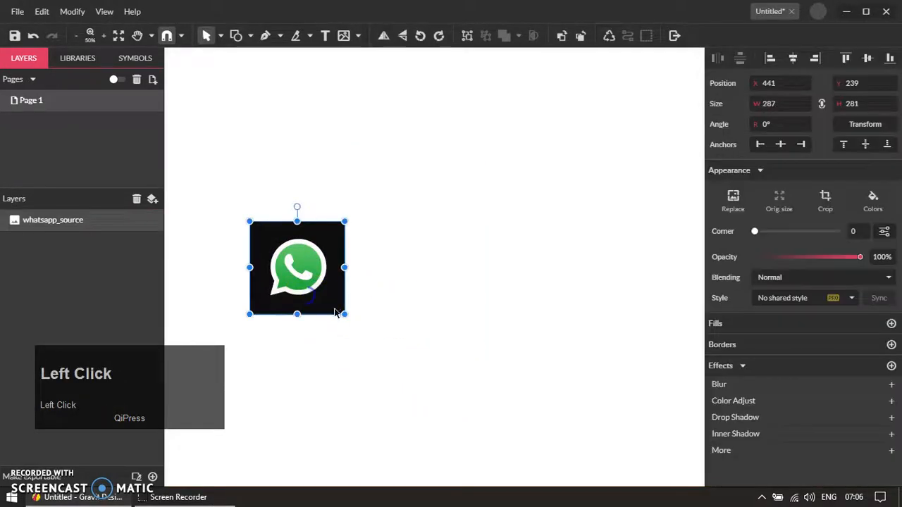
key("ctrl+d")
left_click_drag(334, 298, 540, 313)
scroll(518, 325, "up", 2)
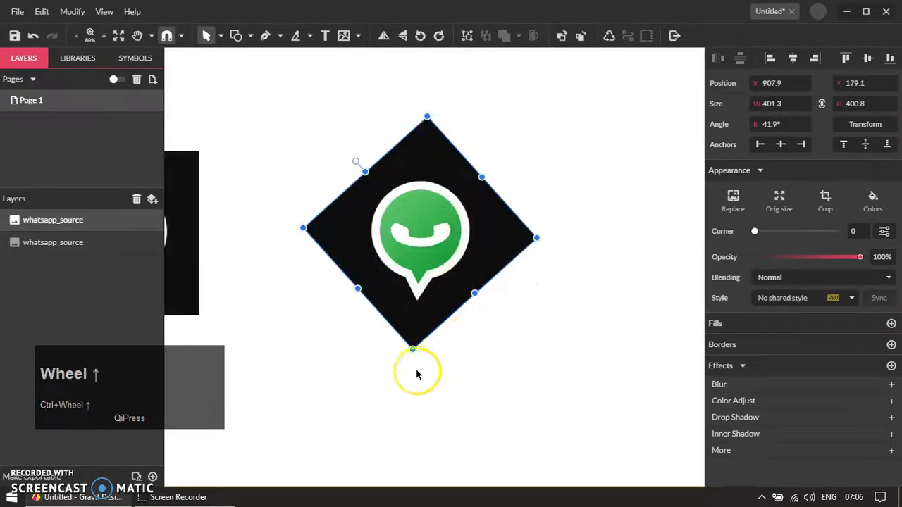
left_click_drag(412, 351, 417, 356)
left_click(393, 332)
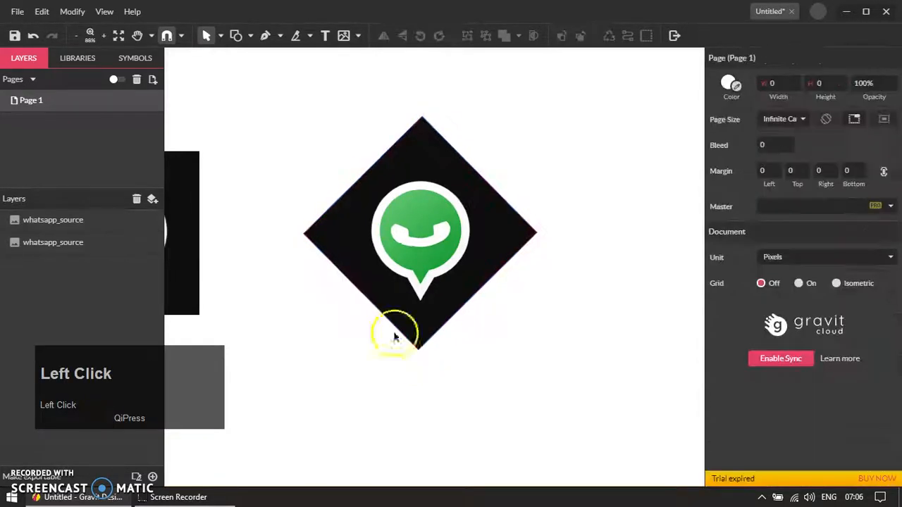
- Draw a guide rectangle about 134.5 by 383 px over half of the rotated logo and lower its opacity to 57%
key("r")
left_click_drag(342, 135, 420, 358)
scroll(446, 335, "up", 1, "ctrl")
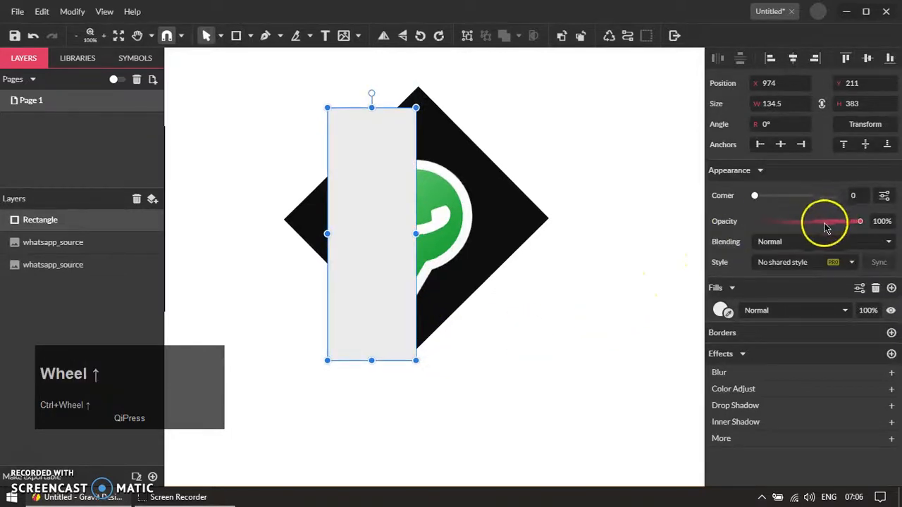
left_click(816, 223)
left_click(485, 323)
scroll(443, 332, "up", 1, "ctrl")
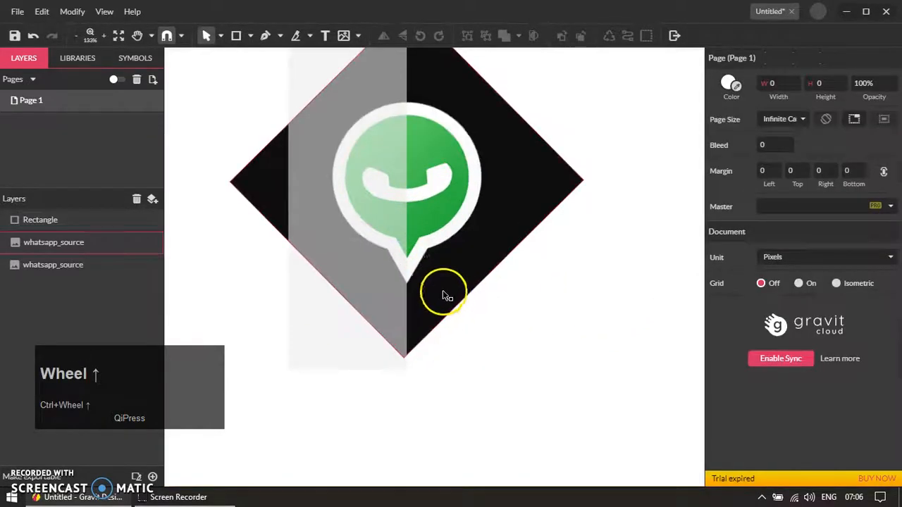
- Rotate the logo copy to about 41.4° to level its phone handset
left_click(498, 227)
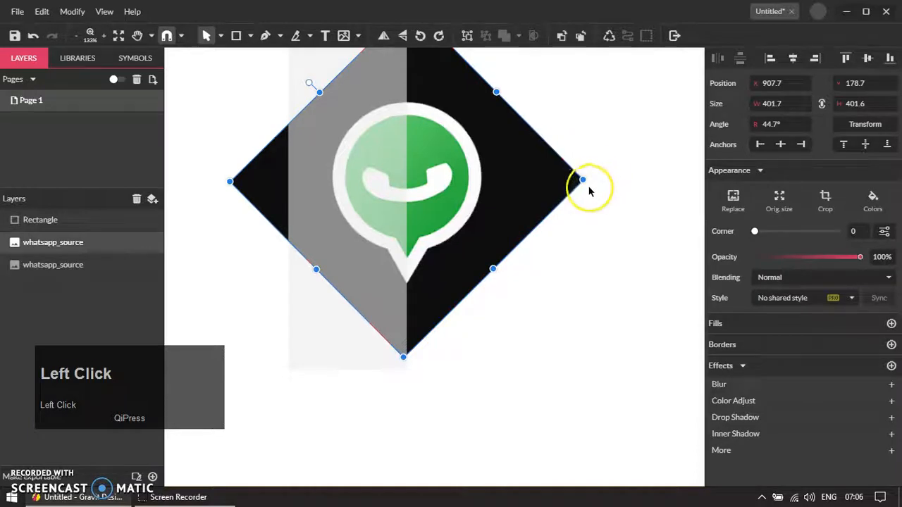
left_click_drag(589, 183, 590, 194)
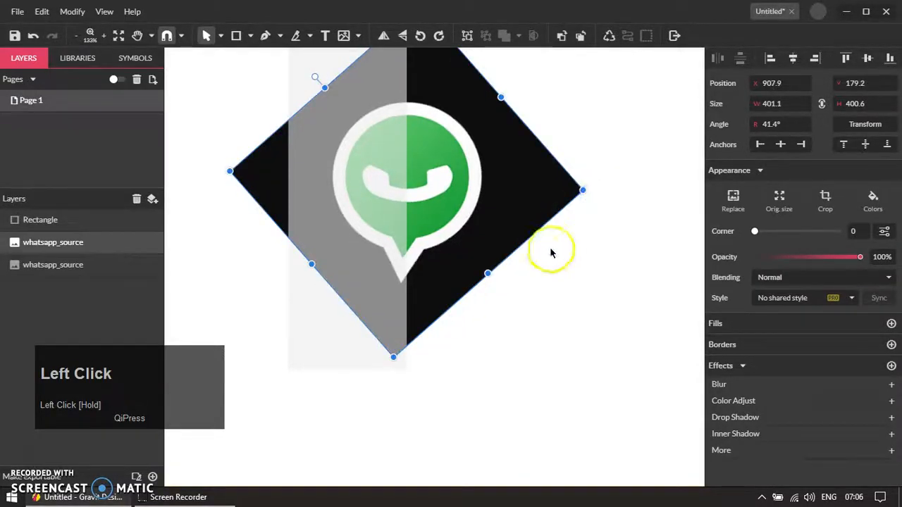
left_click(350, 284)
left_click(538, 368)
- Fill the semi-transparent guide rectangle with red
left_click(332, 359)
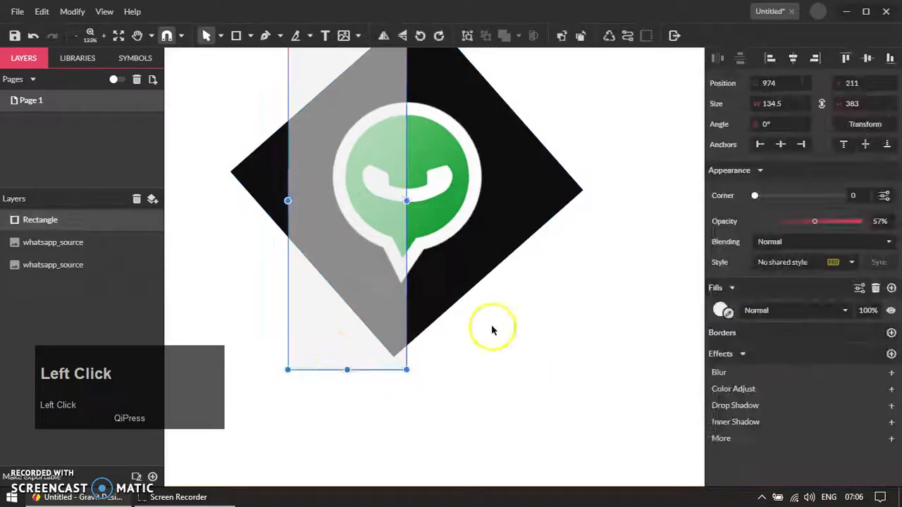
left_click(720, 310)
left_click(824, 129)
left_click(566, 294)
- Align the logo's tail tip with the guide rectangle's edge, setting the copy to about X 909.8 and 42.7° rotation
left_click_drag(494, 265, 506, 248)
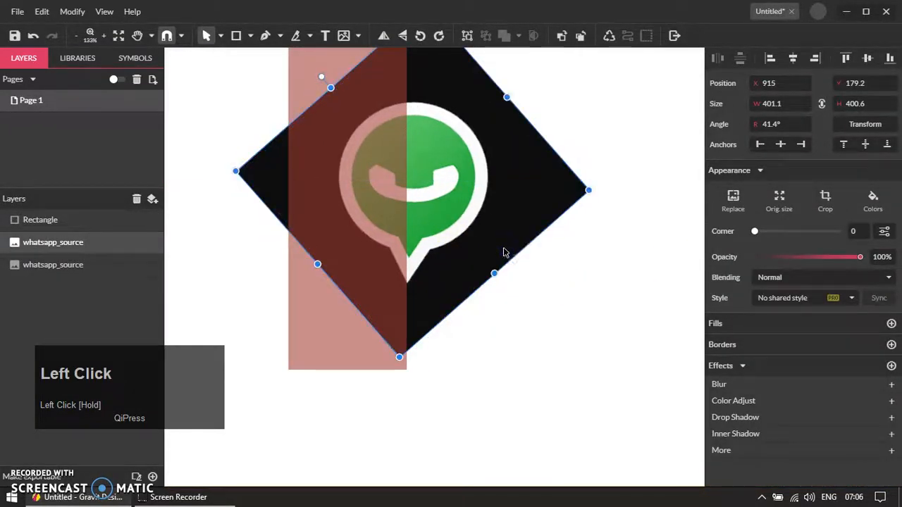
key("Left")
key("Left")
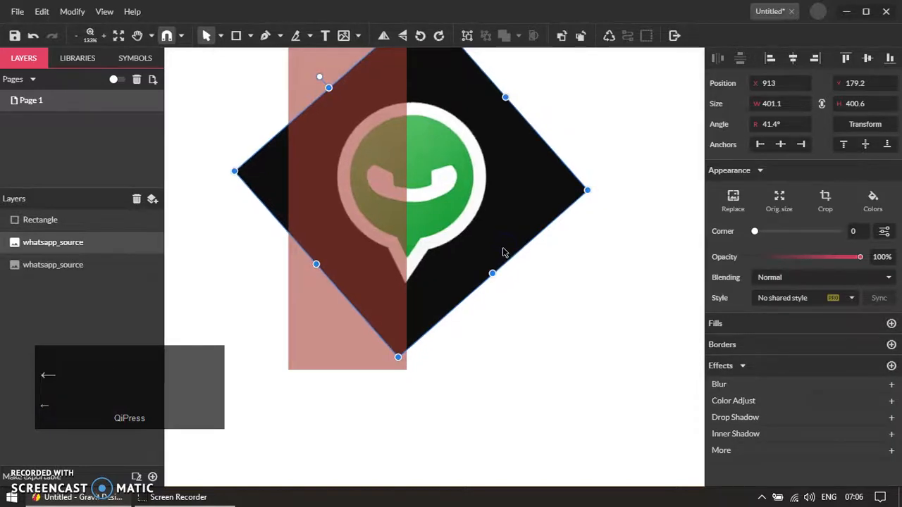
left_click_drag(594, 193, 599, 192)
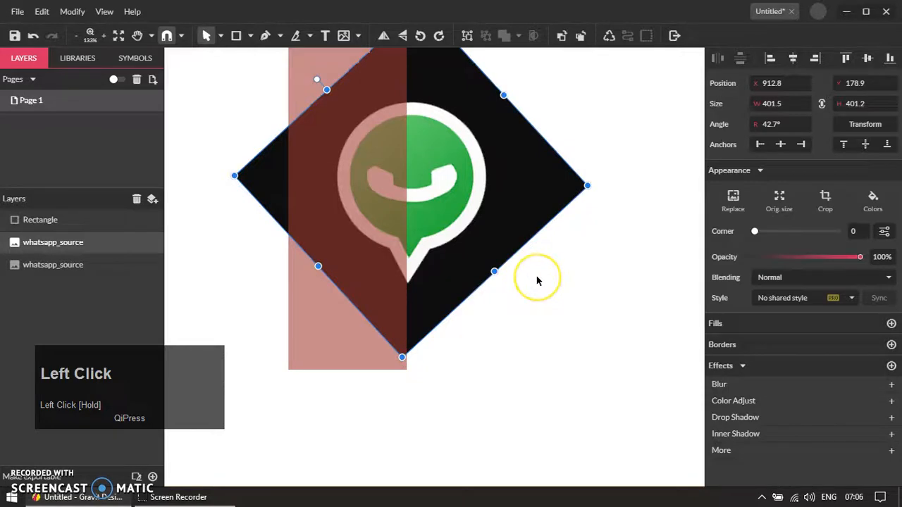
key("Left")
key("Left")
key("Left")
- Delete the red guide rectangle
left_click(542, 327)
left_click(296, 272)
key("Delete")
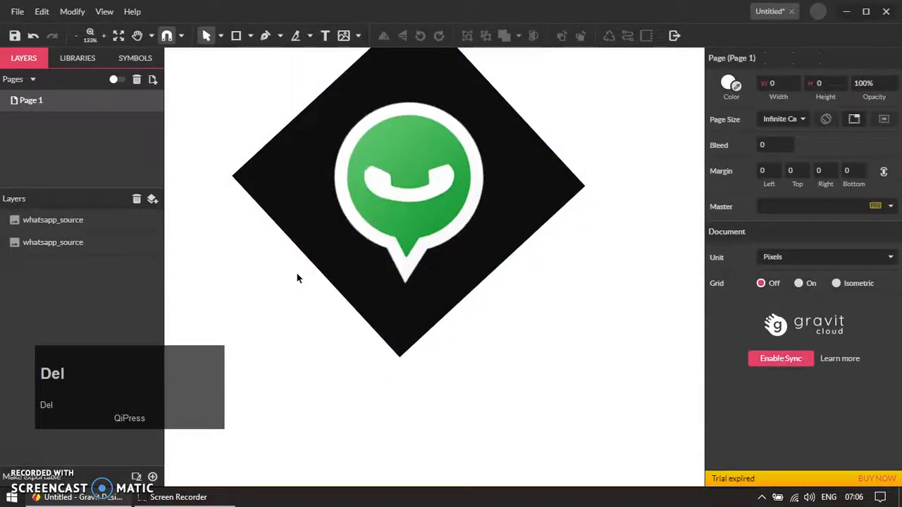
- Draw a circle about 162 px in diameter over the logo's round body
key("z")
left_click_drag(321, 84, 477, 239)
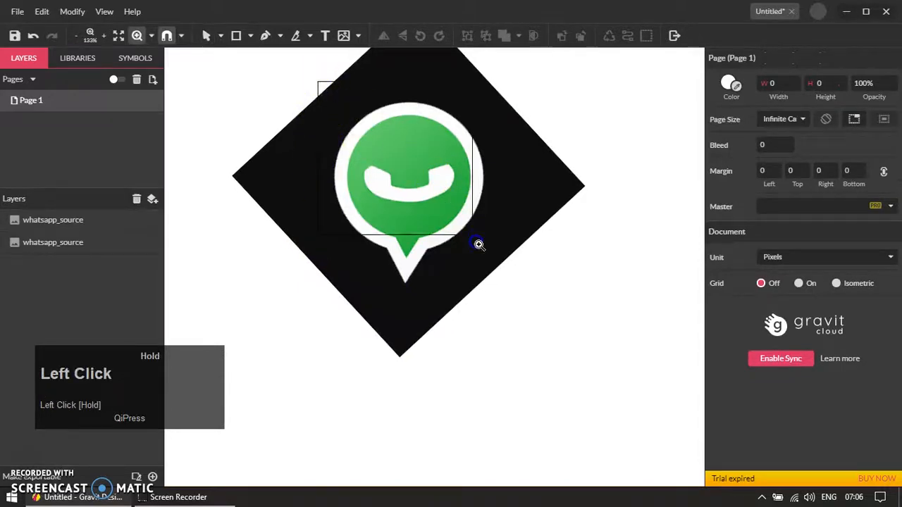
left_click_drag(514, 312, 515, 311)
key("o")
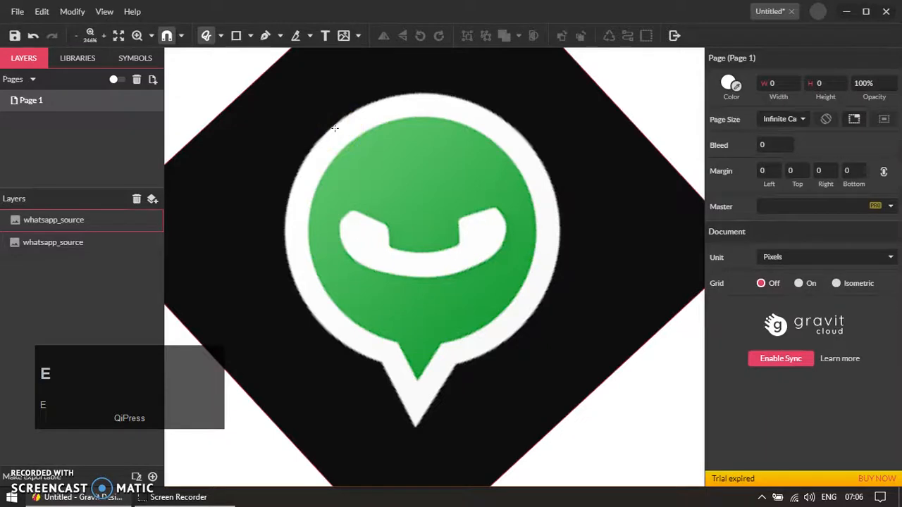
key("e")
left_click_drag(297, 104, 561, 366)
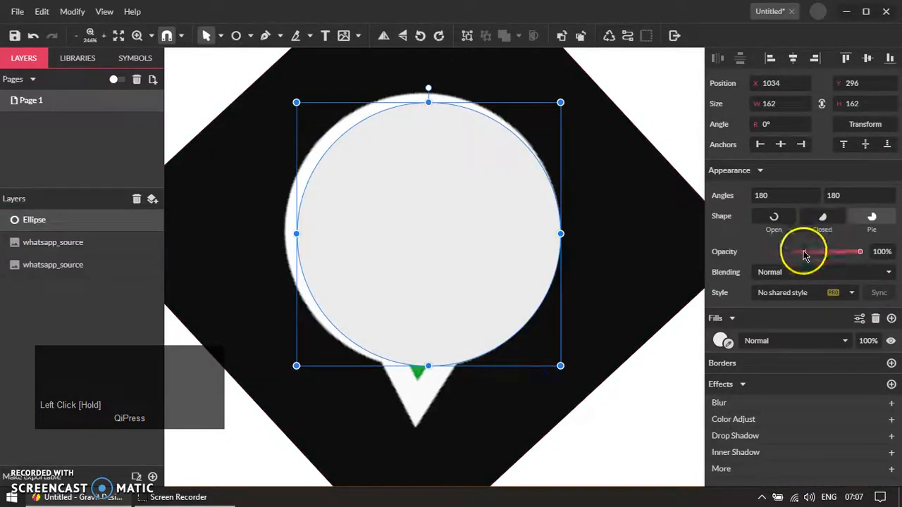
- Set the circle's opacity to 46% and fill it with red #D22626
left_click_drag(805, 256, 803, 253)
left_click(716, 341)
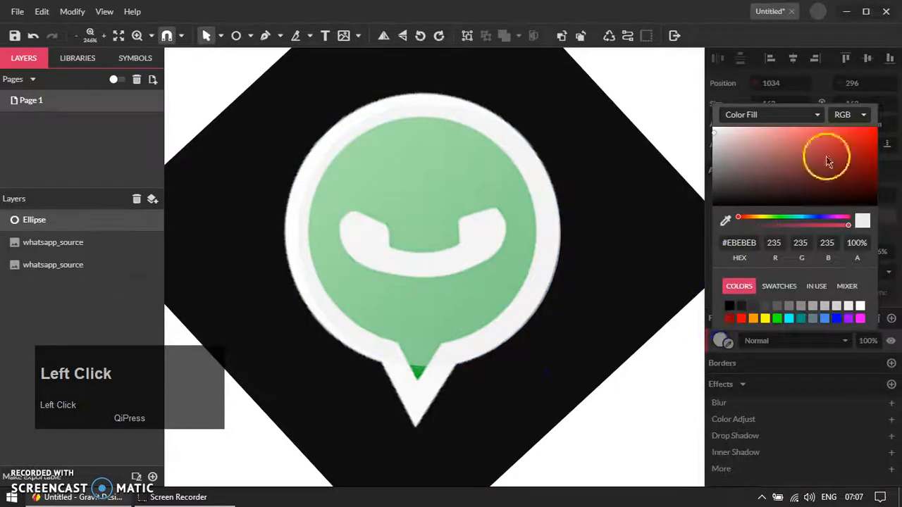
left_click(848, 141)
left_click(373, 149)
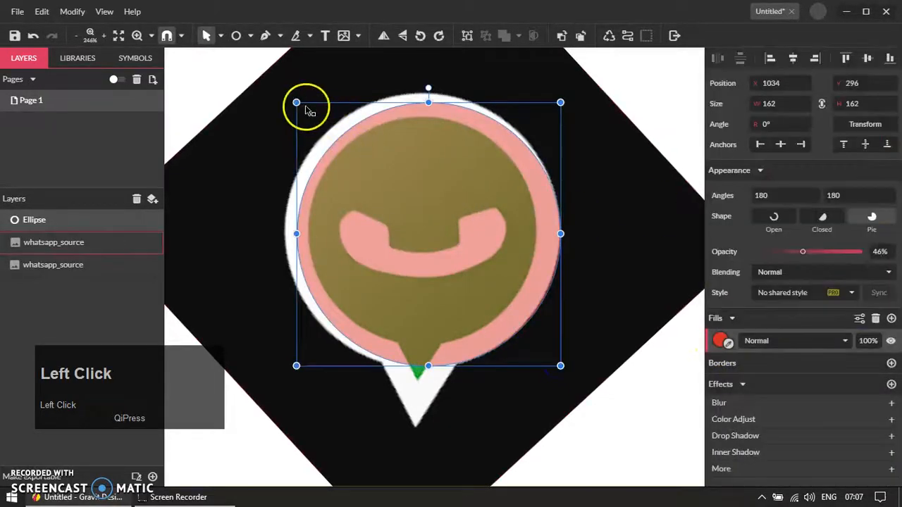
- Resize the red circle to about 170 px at X 1026, Y 290 to match the logo's white outer ring
mouse_move(296, 101)
left_mouse_down()
mouse_move(287, 94)
mouse_move(286, 102)
left_mouse_up()
left_click_drag(287, 366, 284, 369)
left_click_drag(477, 258, 534, 322)
key("ctrl+z")
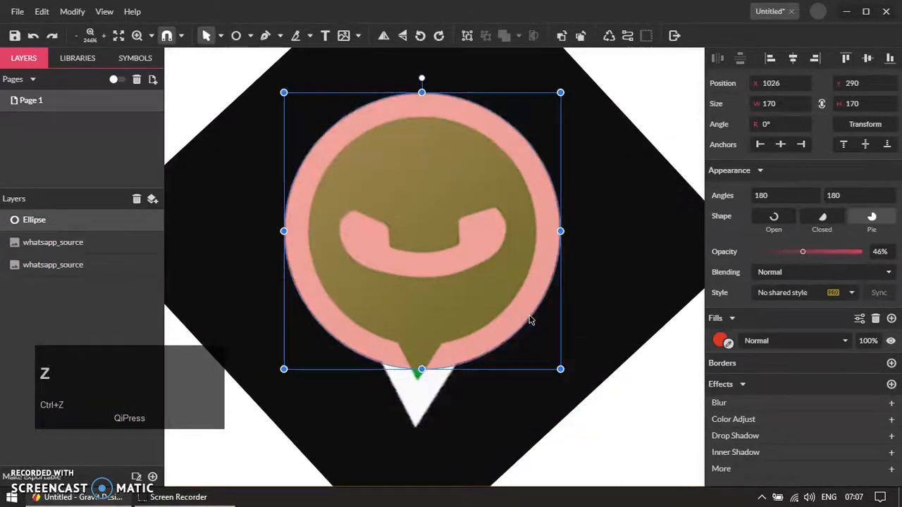
- Duplicate the circle and shrink the copy about its centre to about 140 px to match the green disc
key("ctrl+d")
left_click_drag(560, 91, 544, 130)
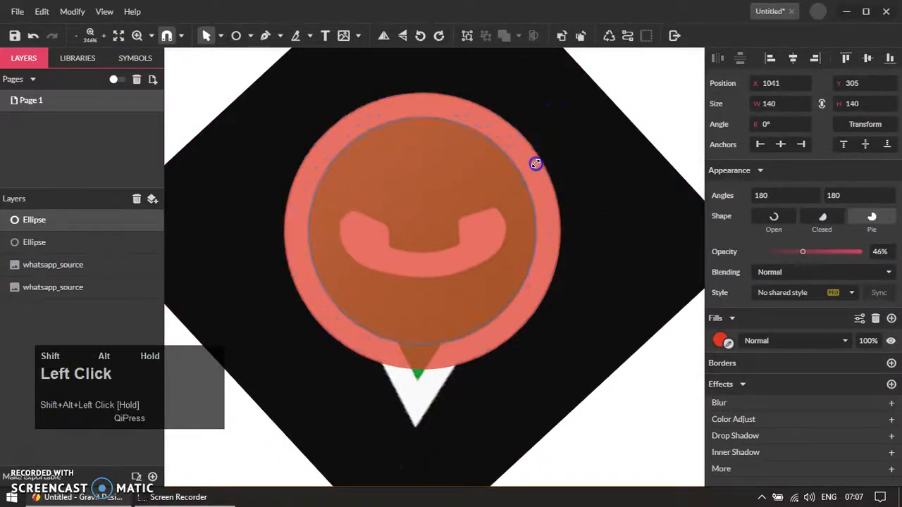
left_click_drag(535, 164, 533, 165)
- Fill the inner circle with bright green
left_click(724, 342)
left_click(754, 319)
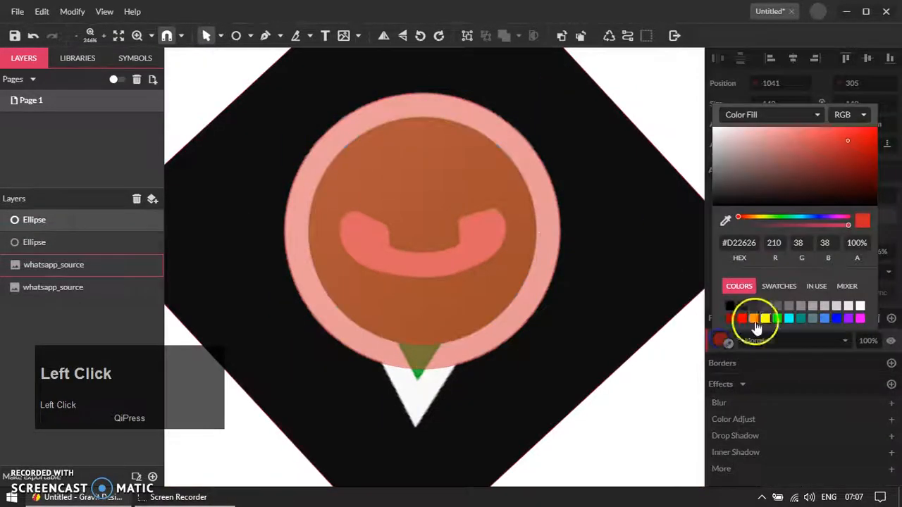
left_click(777, 318)
left_click(595, 421)
- Draw a square, rotate it -45° into a diamond about 70.7 px wide, and place its lower corner on the tail's green tip
scroll(484, 324, "down", 2, "ctrl")
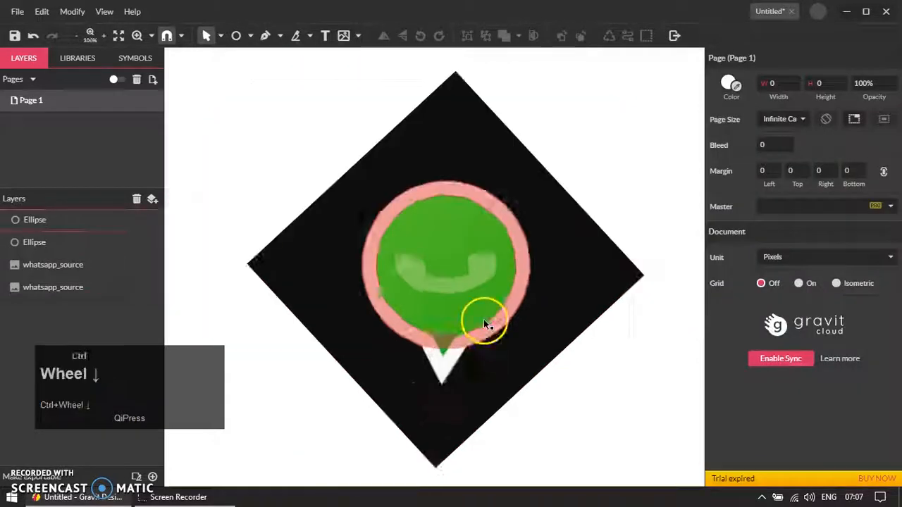
scroll(484, 324, "down", 1, "ctrl")
key("z")
left_click_drag(407, 295, 490, 348)
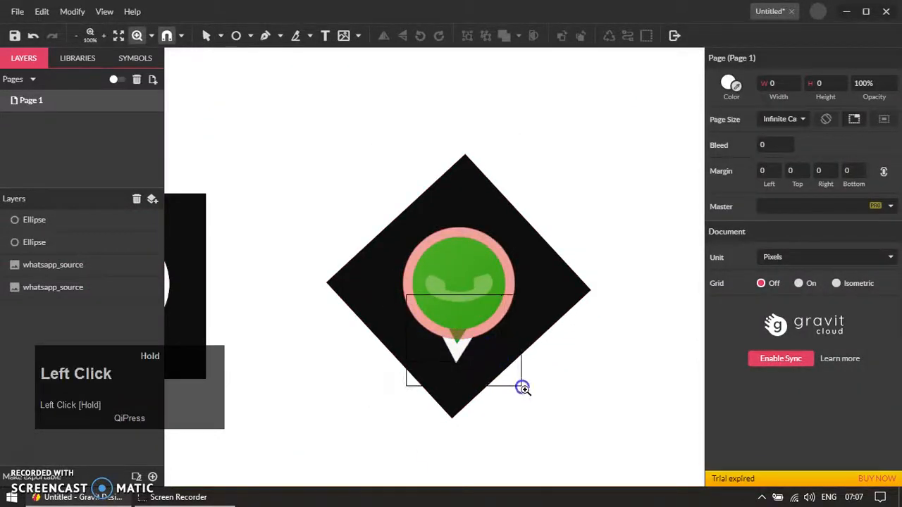
left_click_drag(522, 388, 523, 387)
key("r")
left_click_drag(457, 237, 521, 431)
left_click_drag(536, 370, 417, 235)
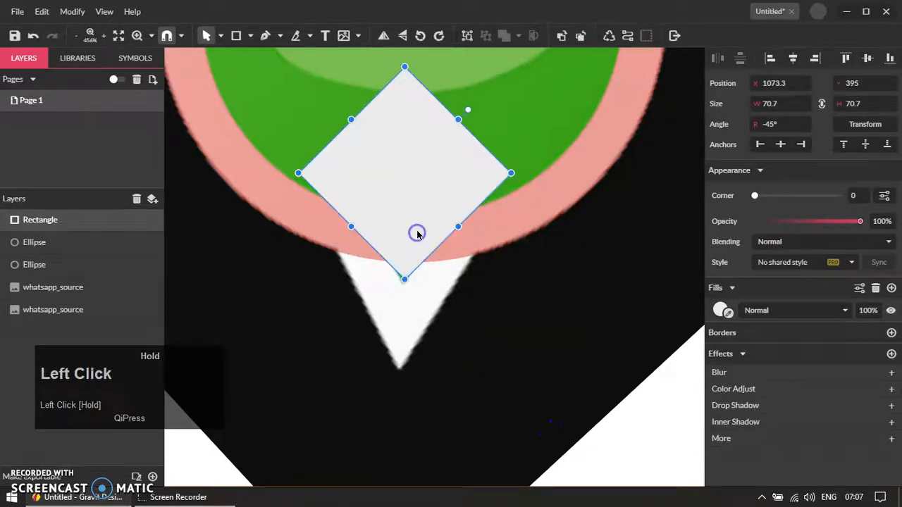
- Fill the diamond with yellow #FFFF00 and set its opacity to 47%
left_click(719, 310)
left_click(765, 288)
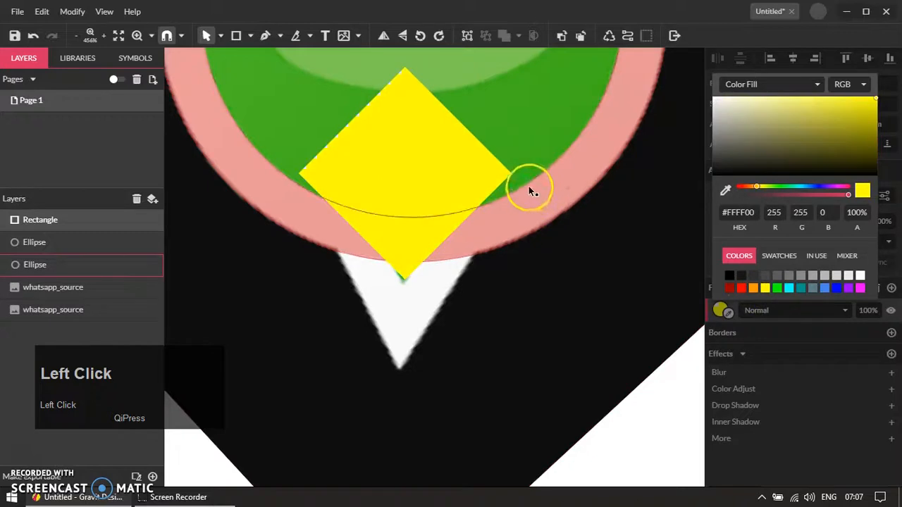
left_click(489, 178)
left_click(518, 171)
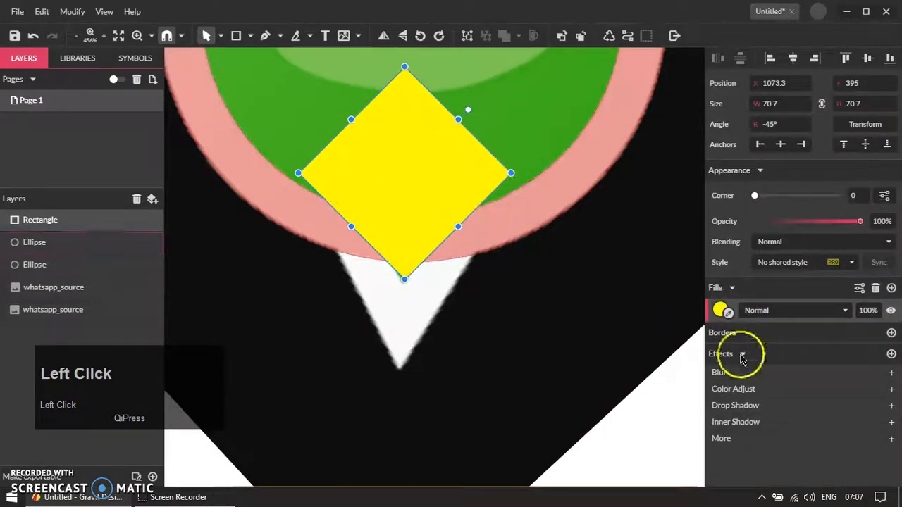
left_click(804, 220)
left_click(657, 356)
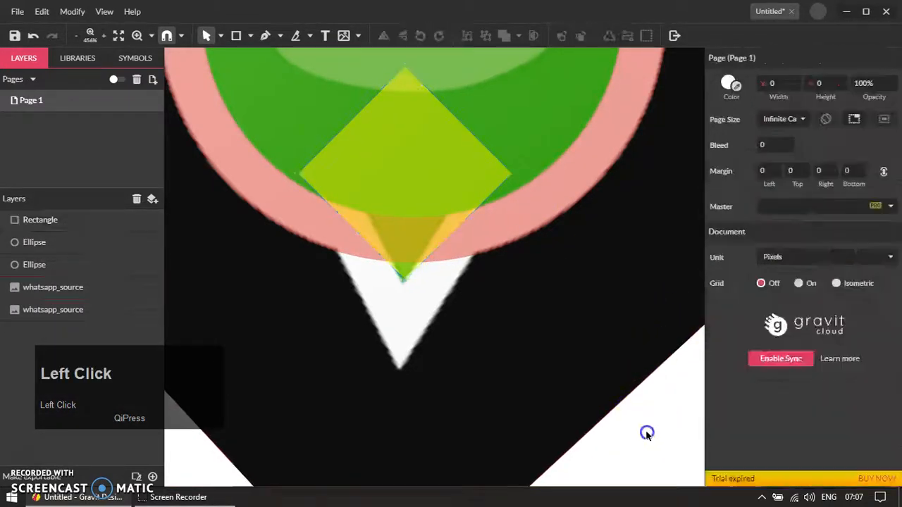
- Draw a helper rectangle about 12 by 11 px inside the diamond and scale both together to narrow the diamond
key("r")
left_click_drag(413, 169, 448, 212)
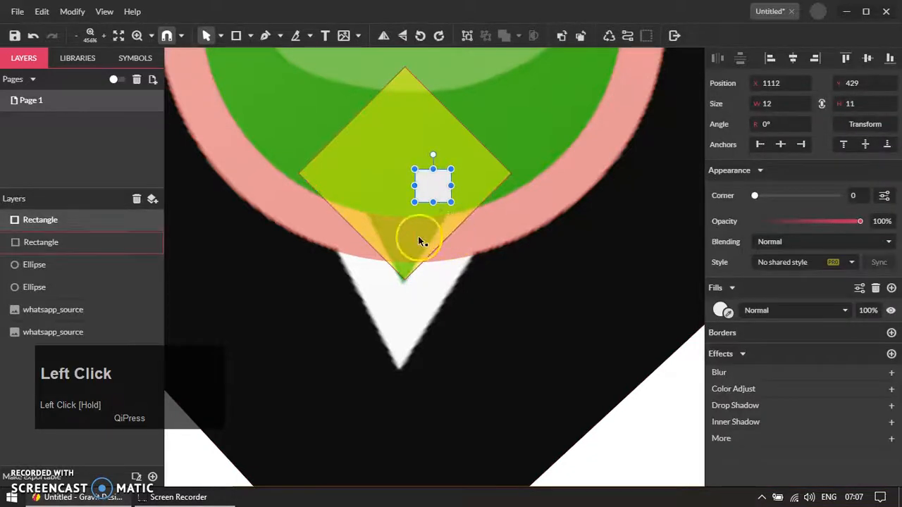
left_click(409, 240, "shift")
left_click_drag(512, 173, 470, 175)
key("ctrl+z")
- Delete the small helper rectangle and shift the narrowed diamond to about X 1087, Y 395.3
left_click(614, 427)
left_click(416, 192)
key("Delete")
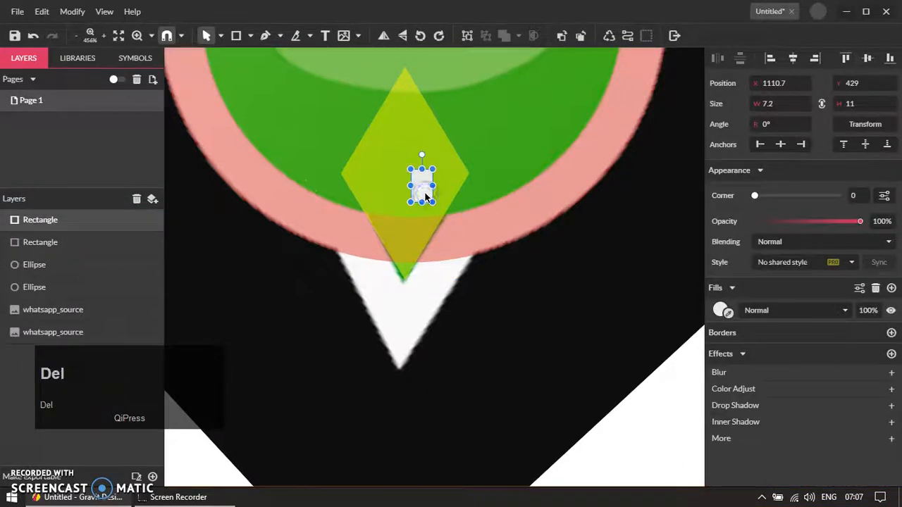
left_click(431, 190)
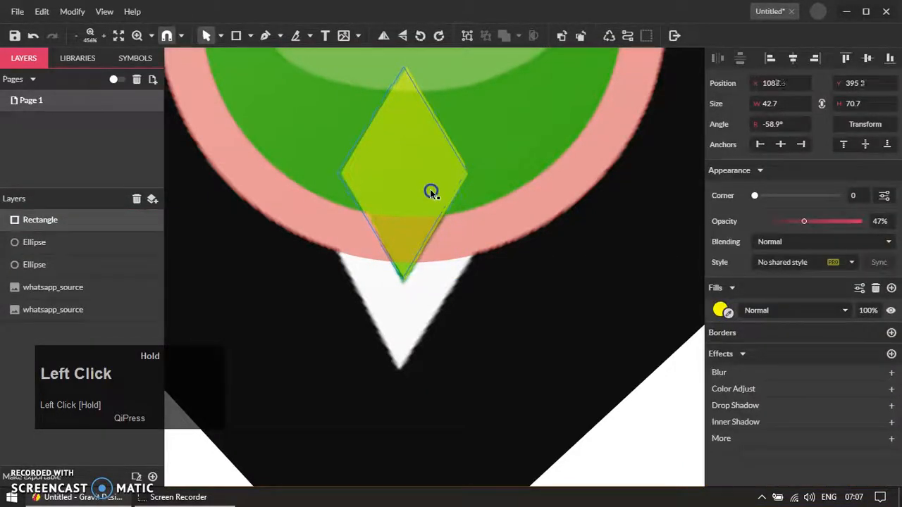
- Draw another small rectangle about 7.6 by 8.4 px inside the yellow diamond and fill it with red
key("r")
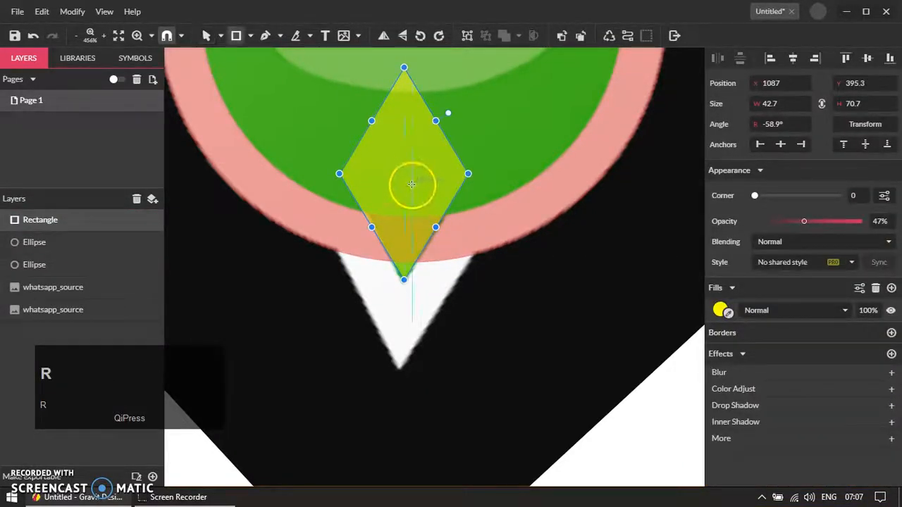
left_click_drag(417, 174, 440, 199)
key("v")
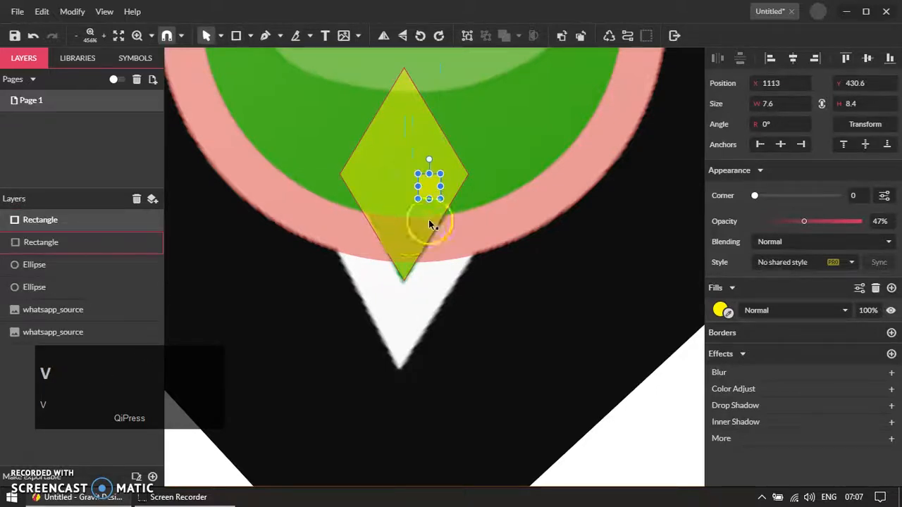
left_click(722, 310)
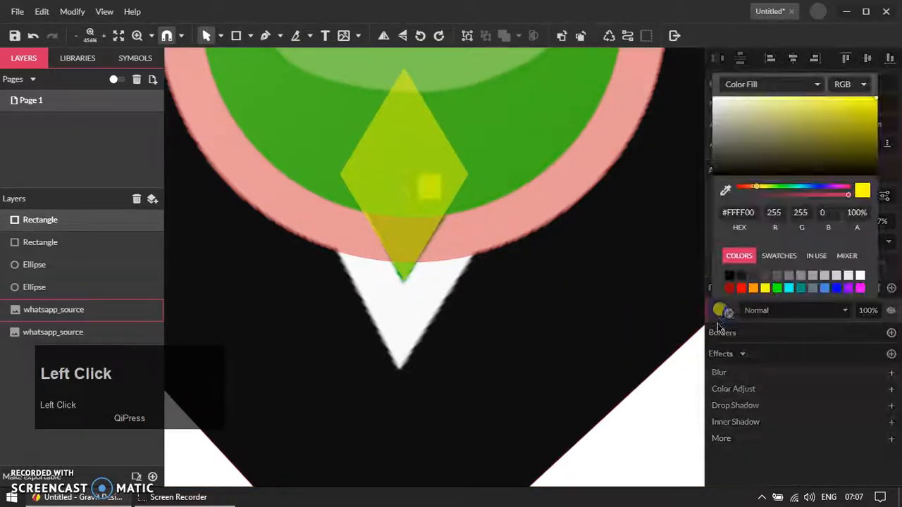
left_click(734, 289)
left_click(517, 298)
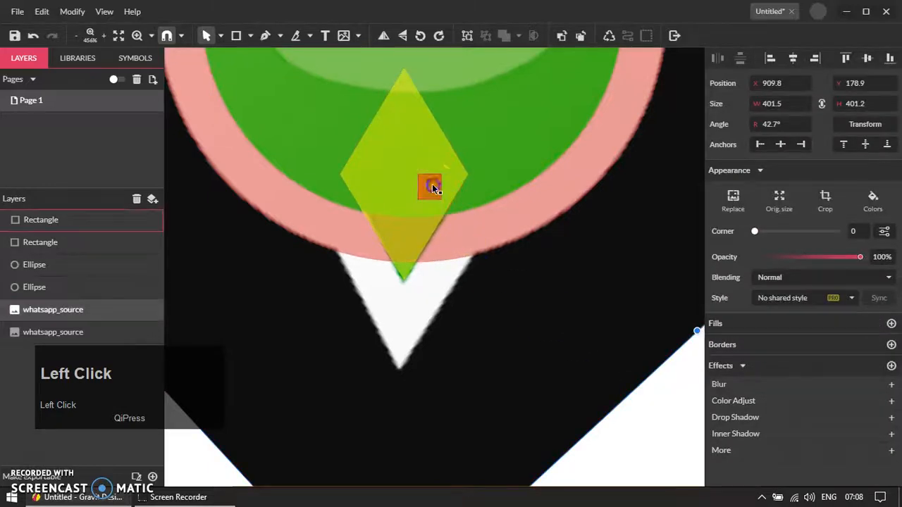
- Duplicate the yellow diamond with its red helper rectangle, enlarge the copy to about 75.3 by 124.6 px, and shift it to Y 371 over the white tail
left_click(430, 186, "shift")
left_click(409, 240, "shift")
key("ctrl+d")
left_click_drag(468, 279, 515, 342)
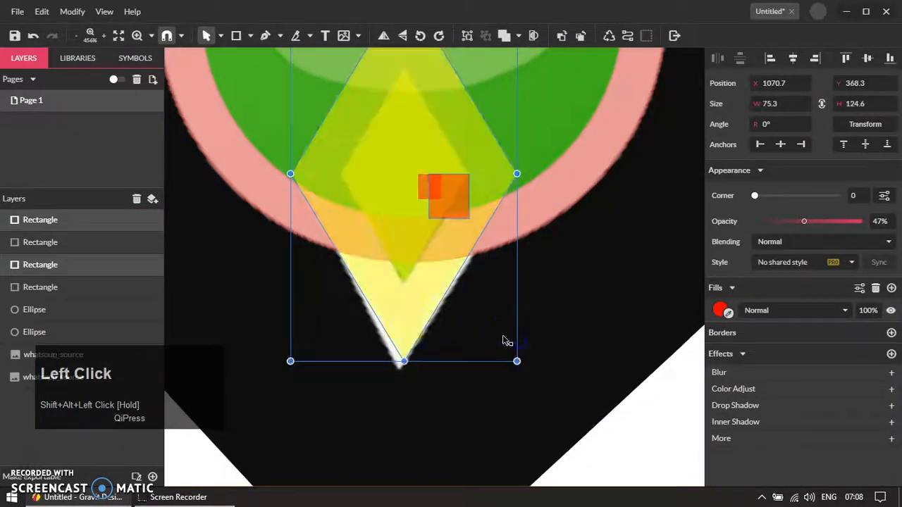
left_click_drag(426, 321, 423, 326)
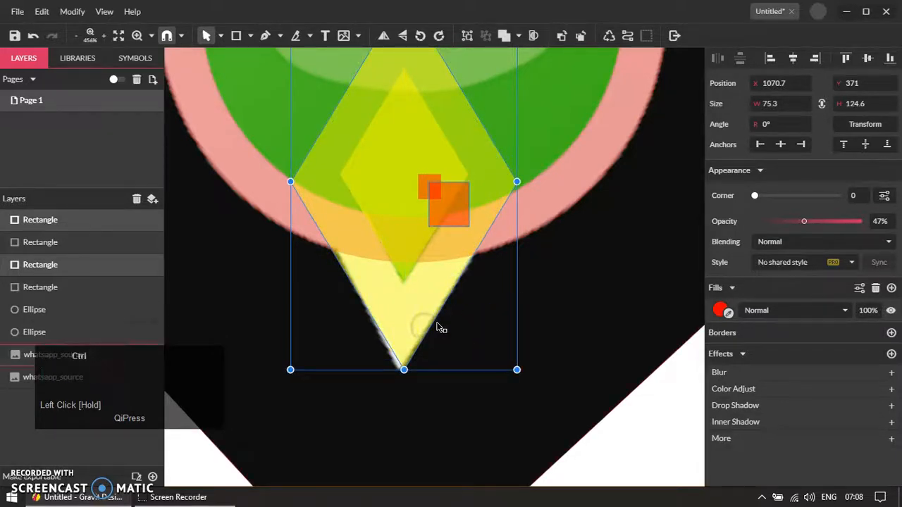
- Delete both small red helper rectangles inside the diamonds
scroll(439, 327, "down", 5, "ctrl")
left_click(550, 383)
left_click_drag(649, 255, 430, 300)
key("Delete")
scroll(435, 288, "up", 3, "ctrl")
left_click(454, 282)
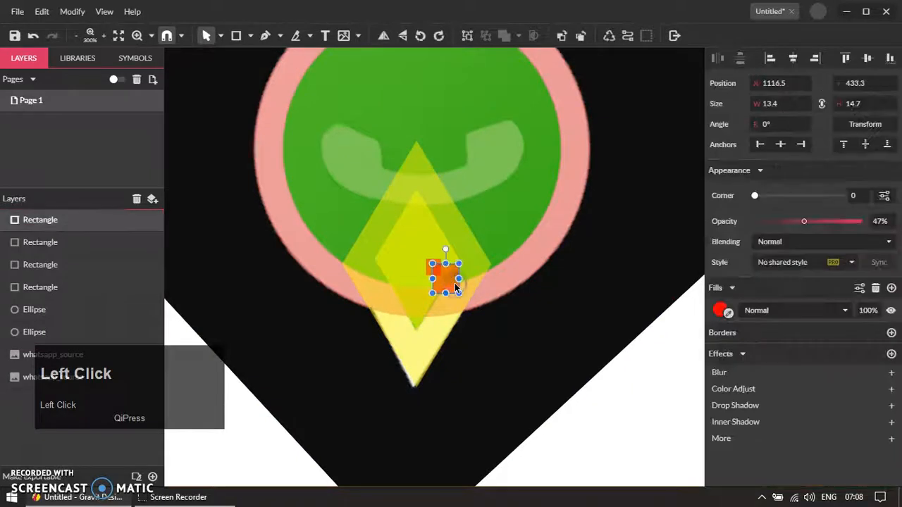
key("Delete")
left_click(432, 266)
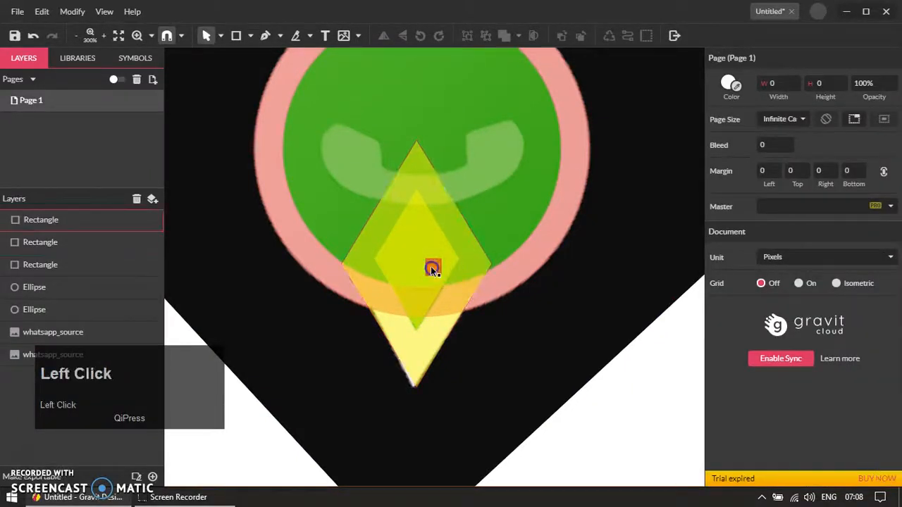
key("Delete")
- Move both circles and both diamonds together off the rotated source image onto the blank canvas to its right
scroll(369, 289, "down", 5, "ctrl")
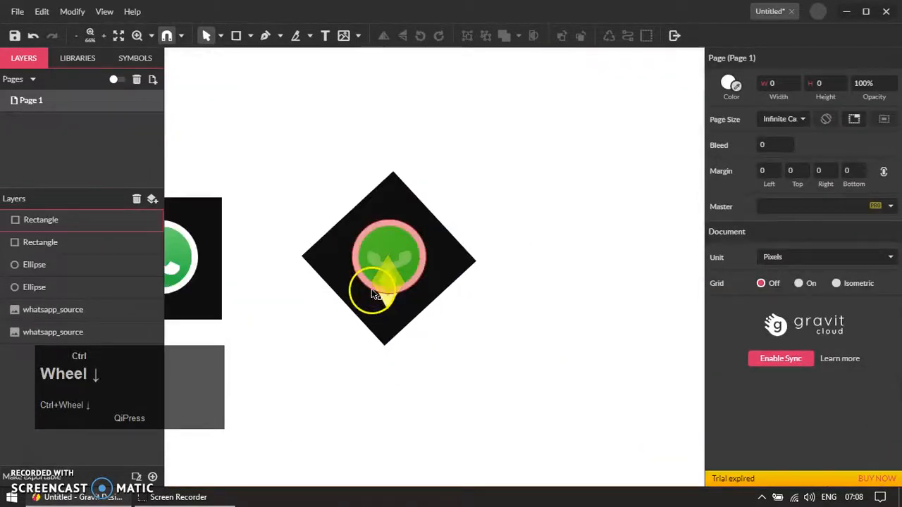
left_click_drag(337, 339, 521, 262)
left_click(402, 262, "shift")
left_click(435, 339)
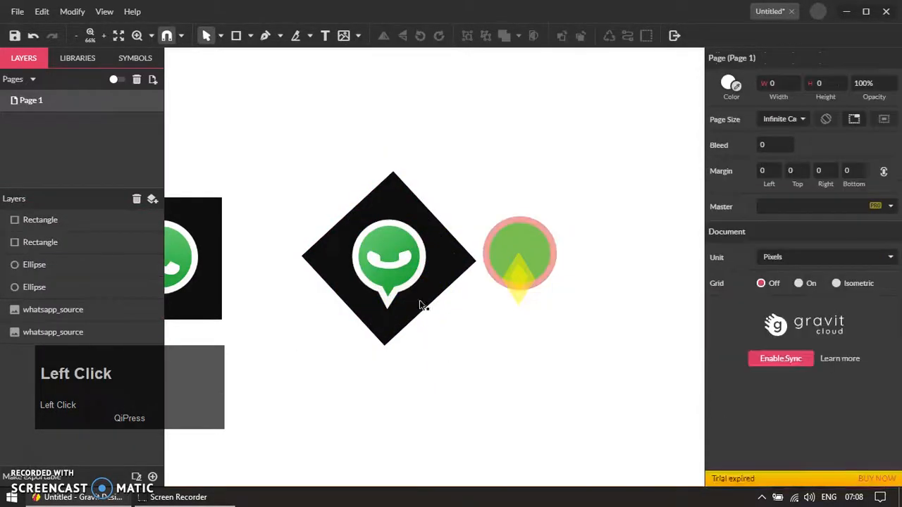
- Merge the outer red circle and the large yellow diamond into one shape with Union
key("z")
left_click_drag(332, 204, 588, 346)
key("v")
left_click(504, 312)
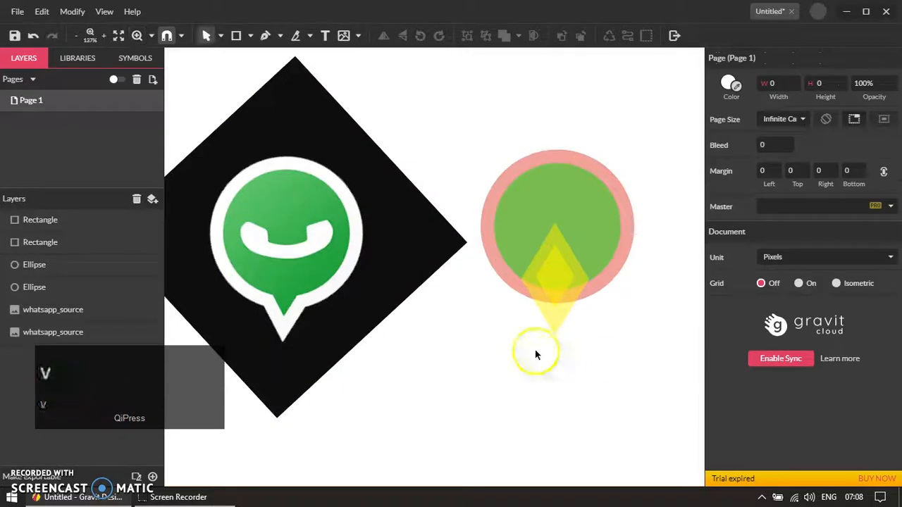
left_click(503, 277)
left_click(554, 326, "shift")
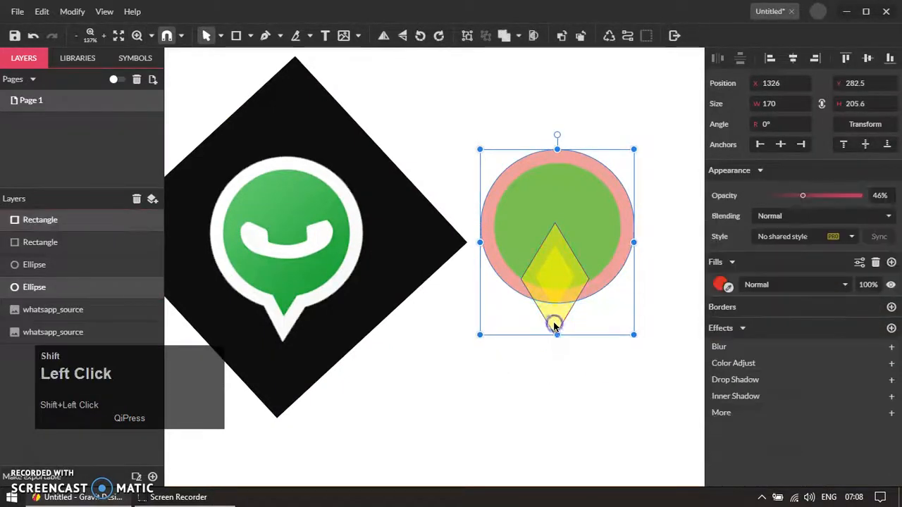
left_click(504, 35)
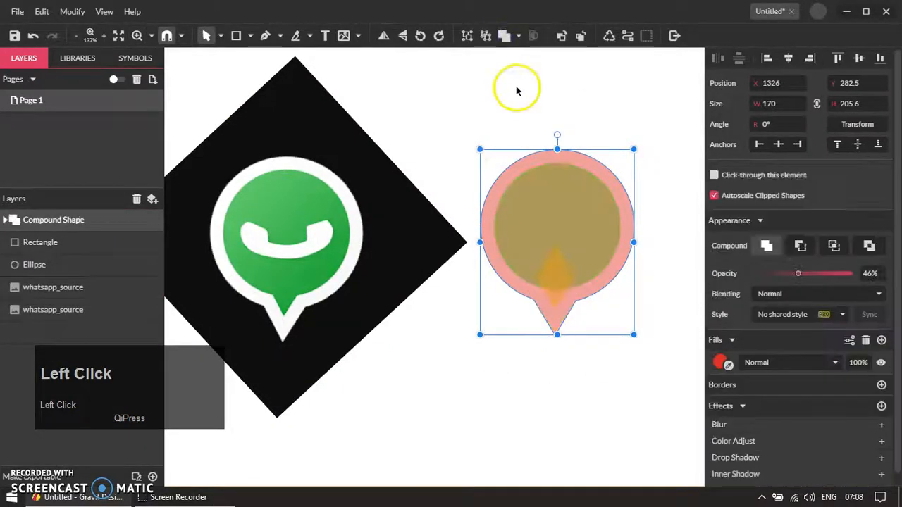
left_click(522, 104)
- Send the merged red circle-and-tail shape to the back of the layer order
left_click(582, 160)
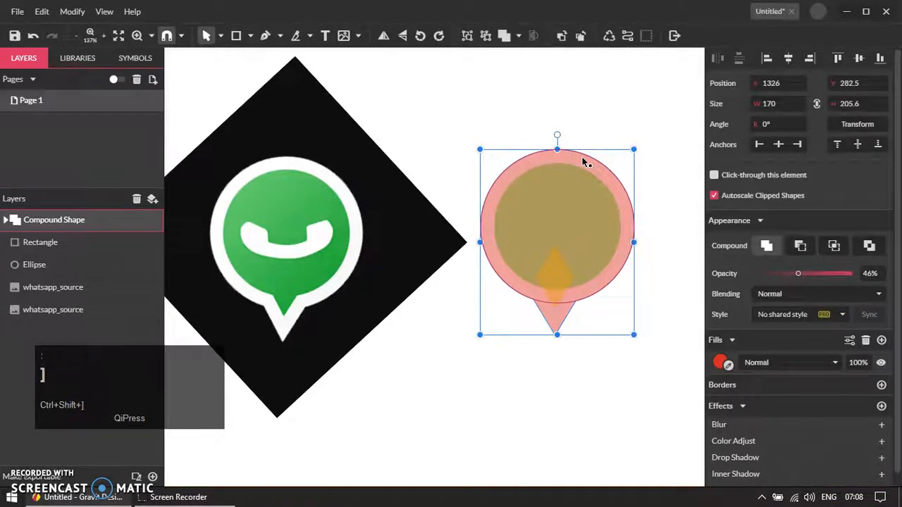
right_click(594, 167)
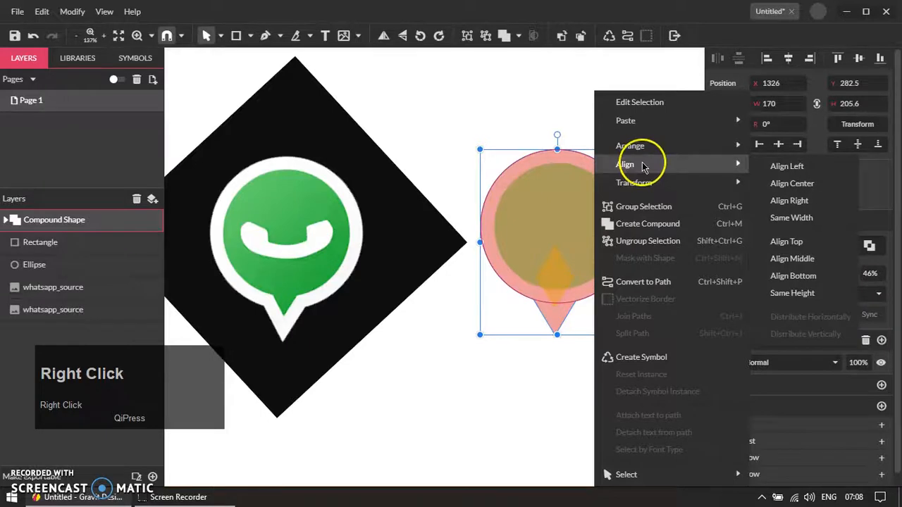
mouse_move(652, 153)
left_click(522, 113)
left_click(578, 156)
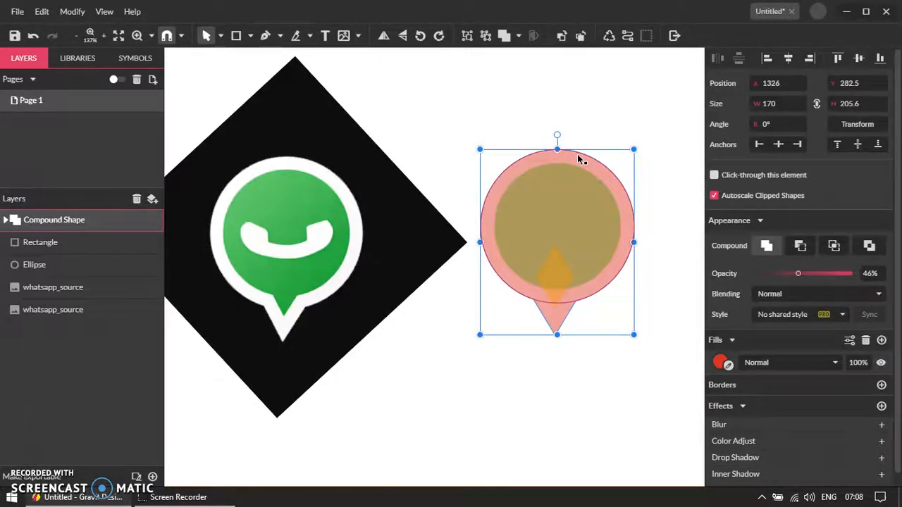
left_click(582, 119)
left_click(588, 161, "ctrl")
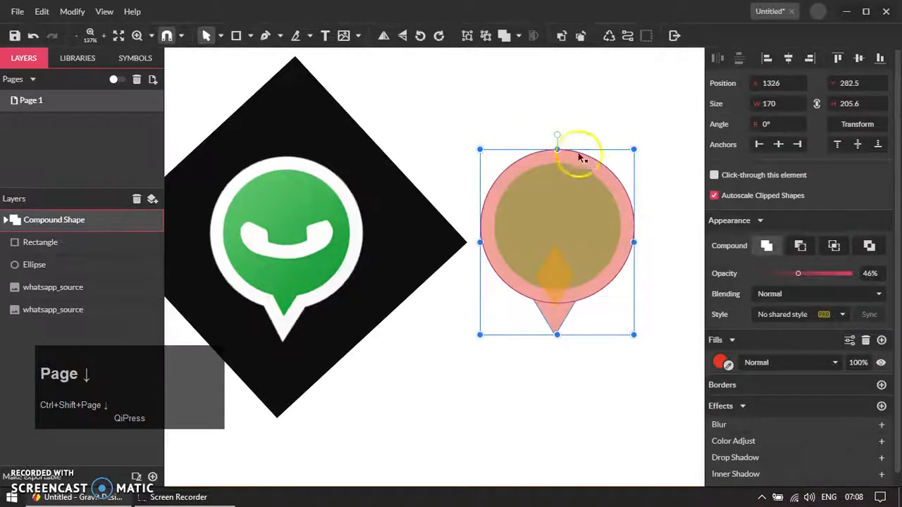
left_click(582, 167)
left_click(588, 162, "ctrl")
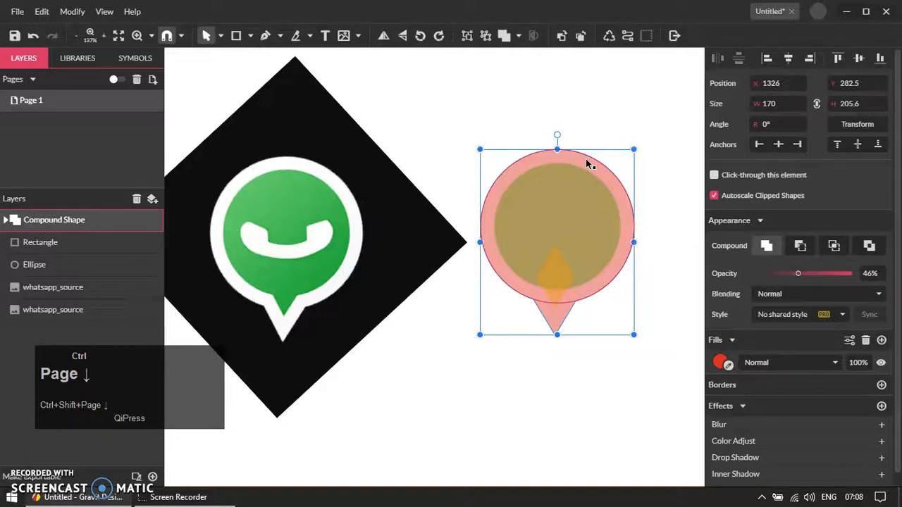
key("ctrl+shift+Down")
left_click(606, 129)
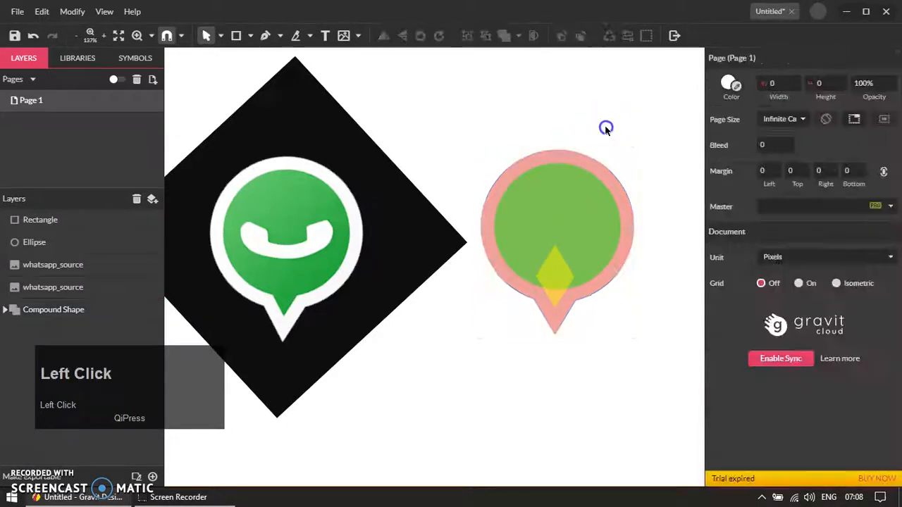
- Merge the green circle and the small yellow diamond into one shape with Union
left_click(616, 268)
left_click_drag(533, 241, 574, 302)
key("ctrl+z")
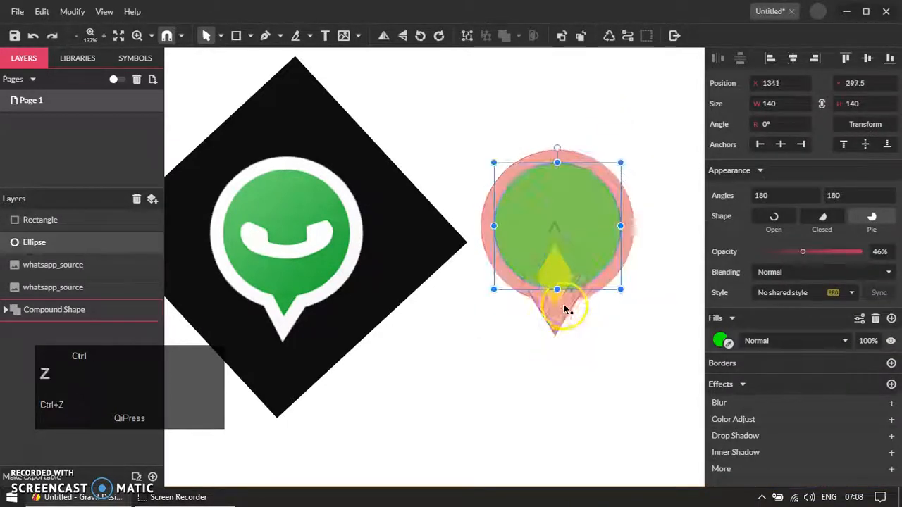
left_click(557, 308, "shift")
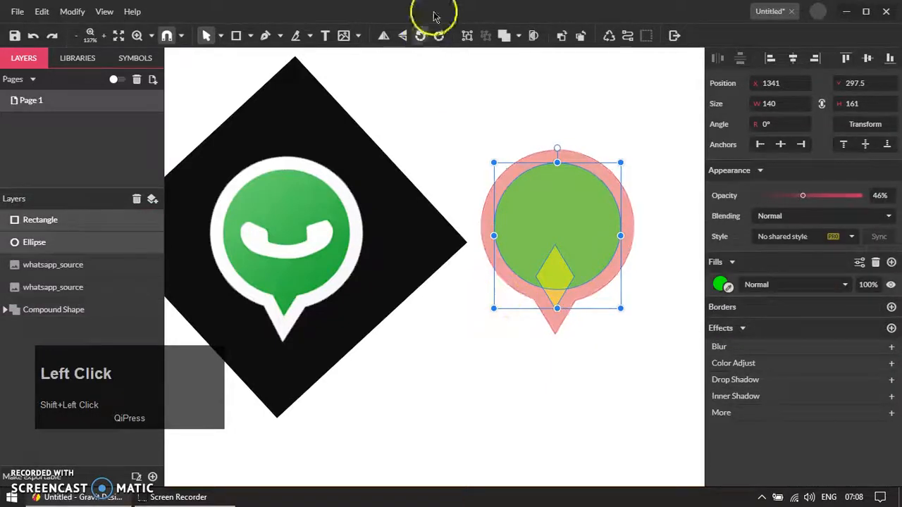
left_click(503, 36)
left_click(502, 96)
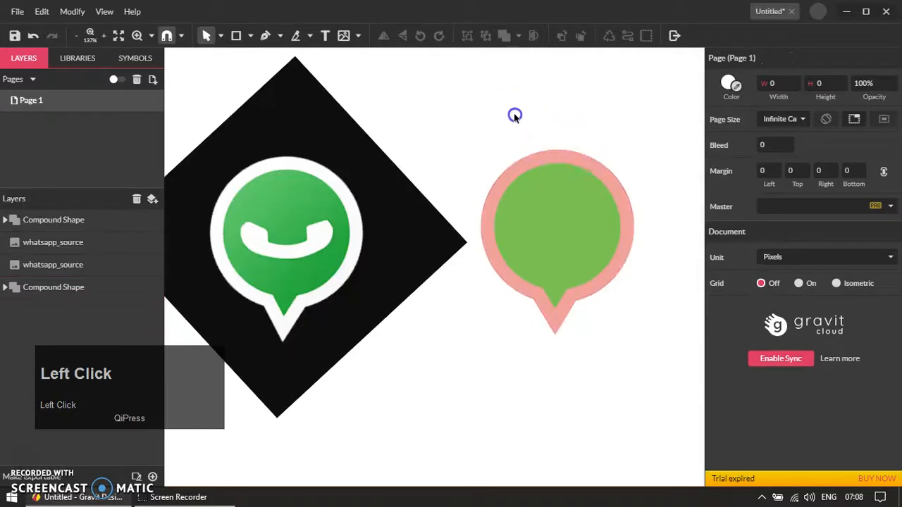
- Draw a rectangle about 263 by 311 px around the traced logo and send it to the back
key("r")
left_click_drag(447, 110, 685, 390)
key("ctrl+shift+Down")
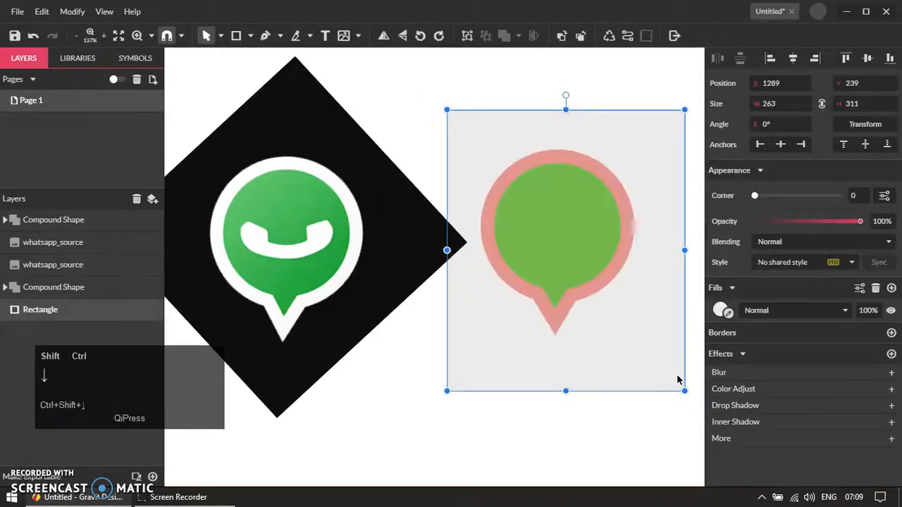
left_click(581, 434)
- Fill the backdrop rectangle with the black sampled from the source image's background
left_click(610, 377)
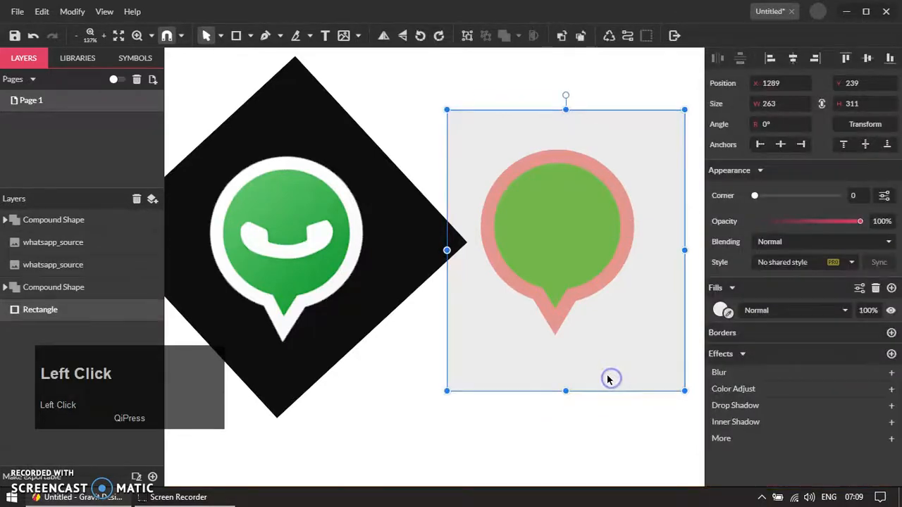
left_click(723, 311)
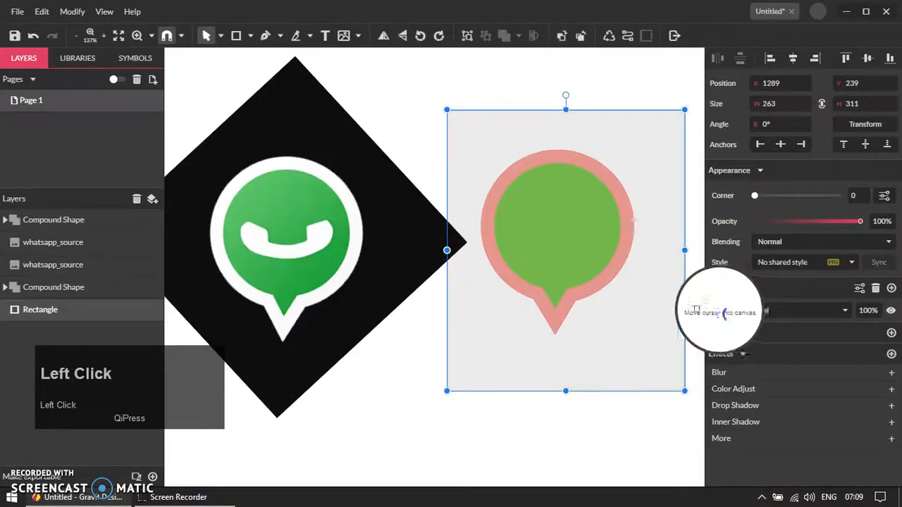
left_click(412, 206)
left_click(547, 411)
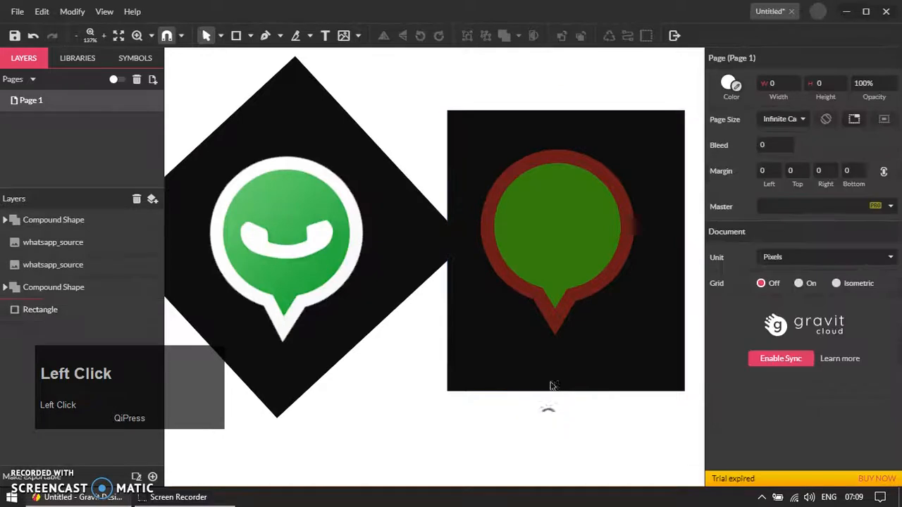
- Fill the outer red bubble shape with the white sampled from the source logo's tail and raise its opacity to full
left_click(556, 322)
left_click(728, 364)
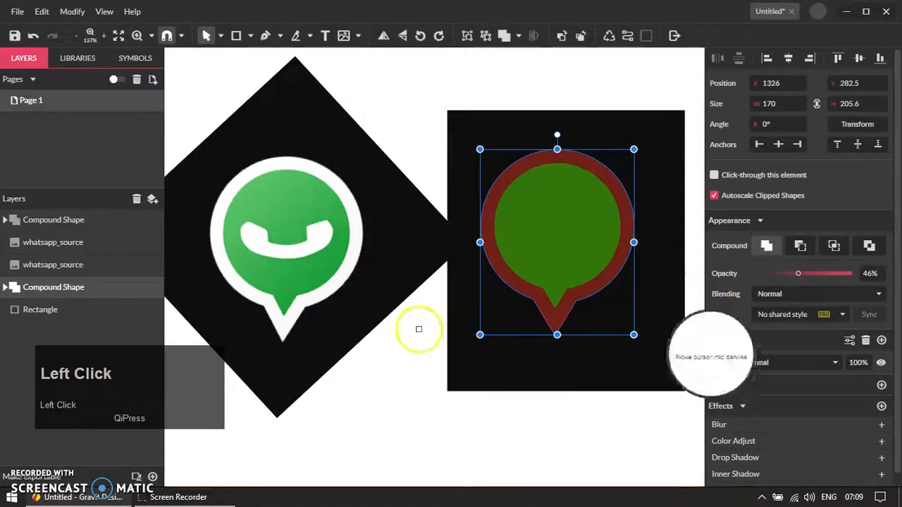
left_click(281, 327)
left_click(468, 408)
left_click(555, 322)
left_click_drag(801, 275, 860, 271)
left_click(519, 402)
- Change the inner green bubble shape's fill from solid color to a linear gradient
left_click(543, 313)
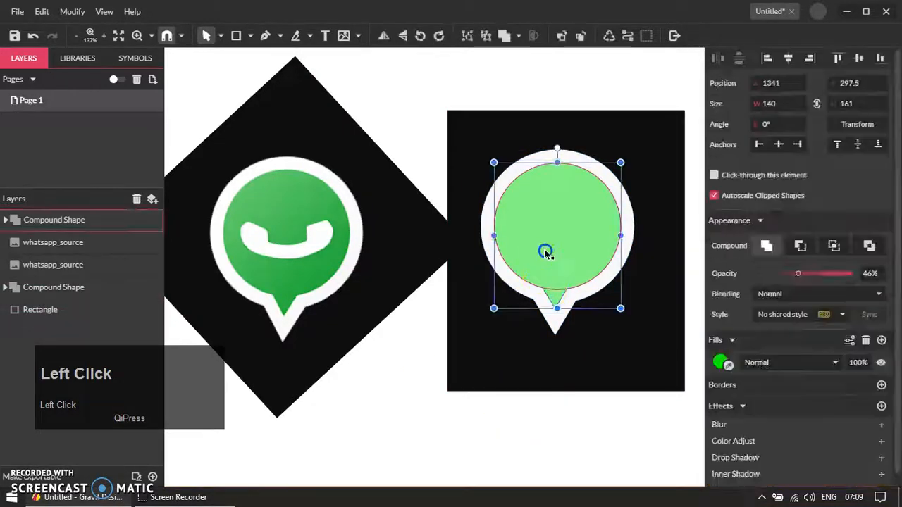
left_click(720, 360)
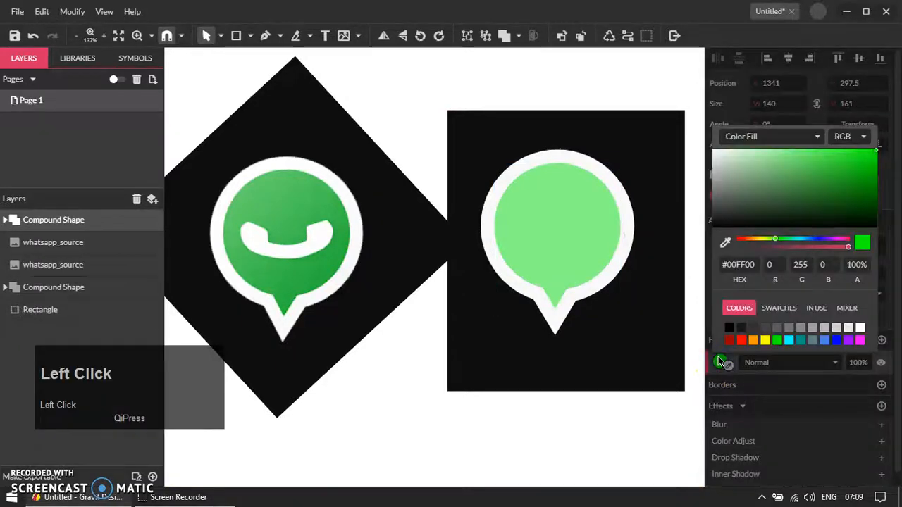
left_click(819, 136)
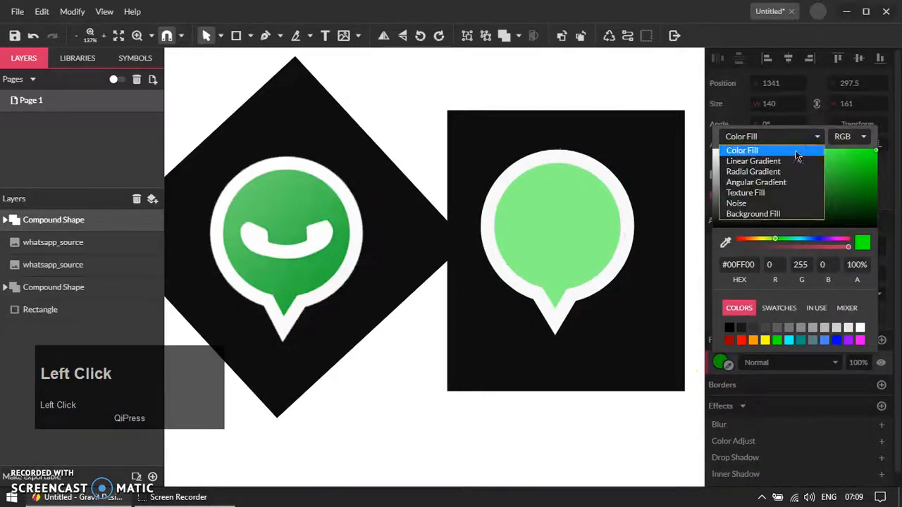
left_click(781, 173)
left_click(753, 162)
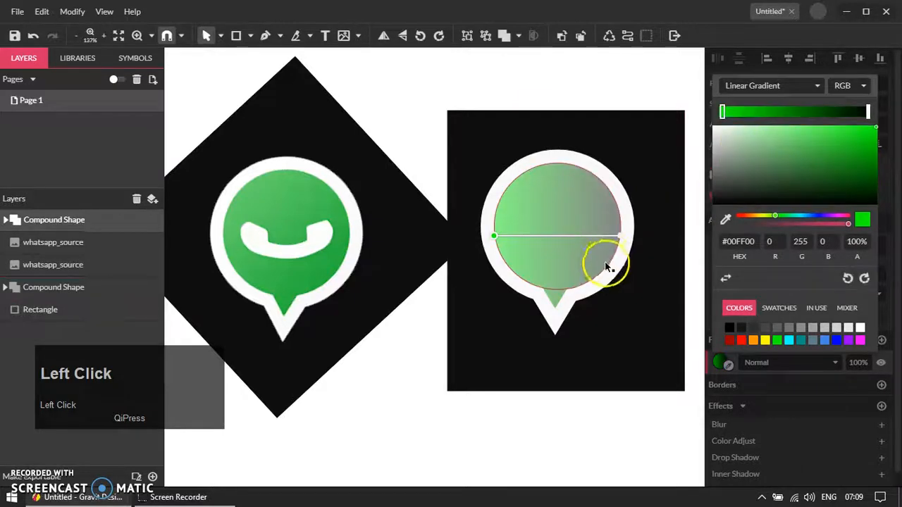
- Sample the source logo's greens for the gradient, setting the end stop to #28B53F from the tail and the start stop to #60D36B
left_click(621, 238)
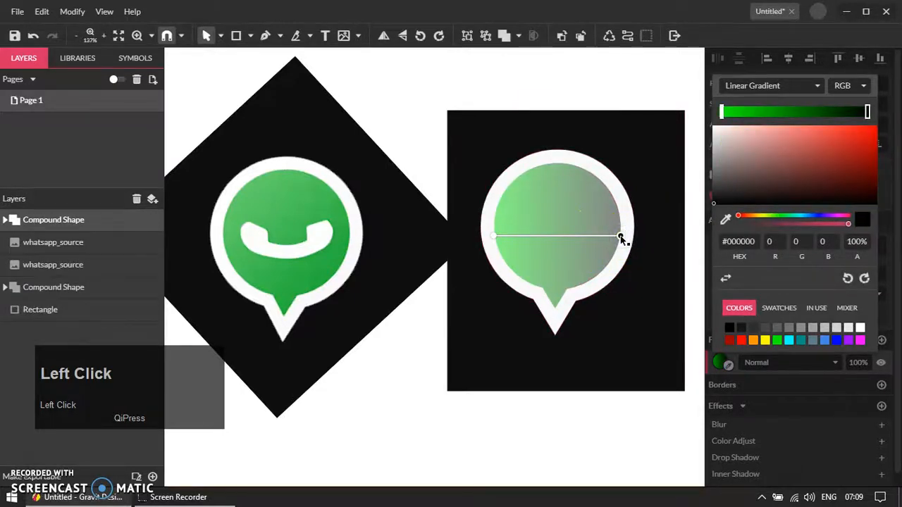
left_click(725, 220)
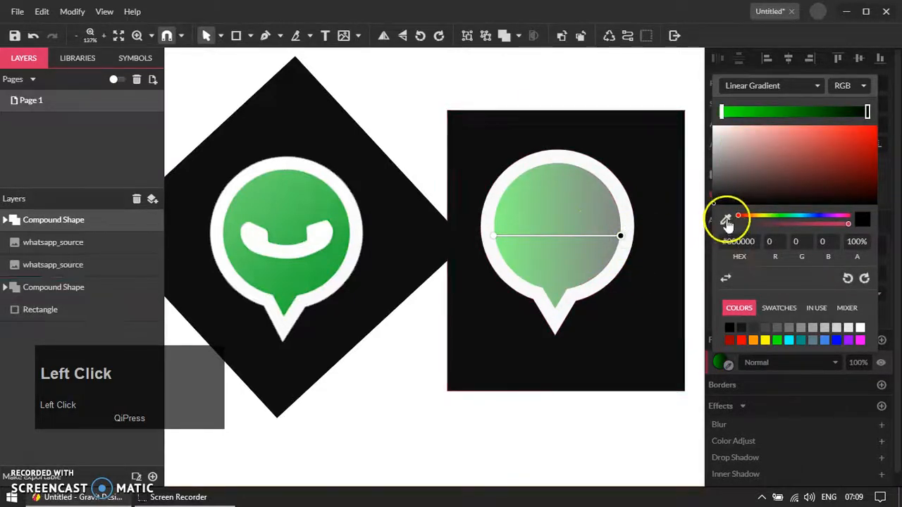
left_click(285, 309)
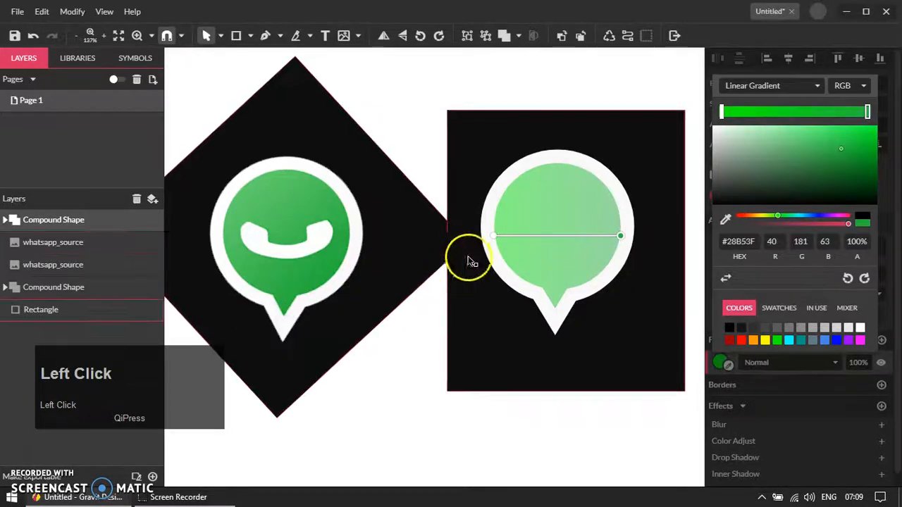
left_click(493, 238)
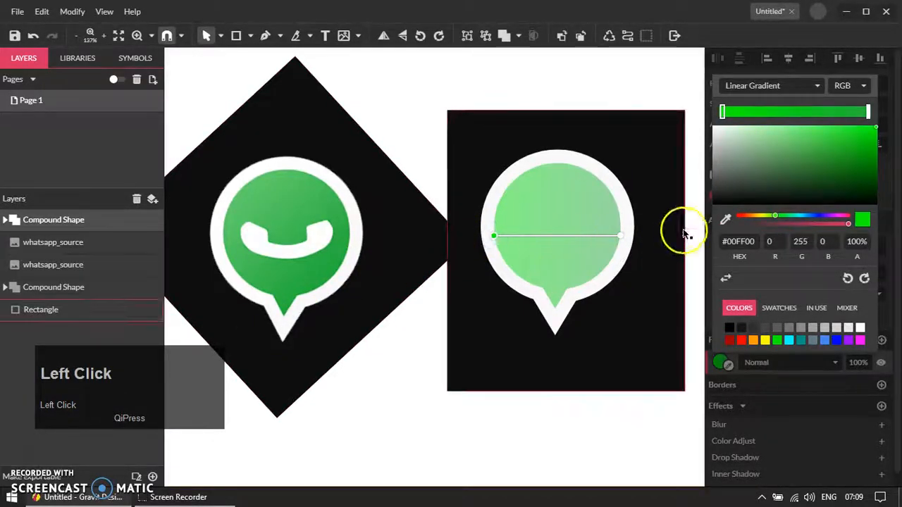
left_click(725, 220)
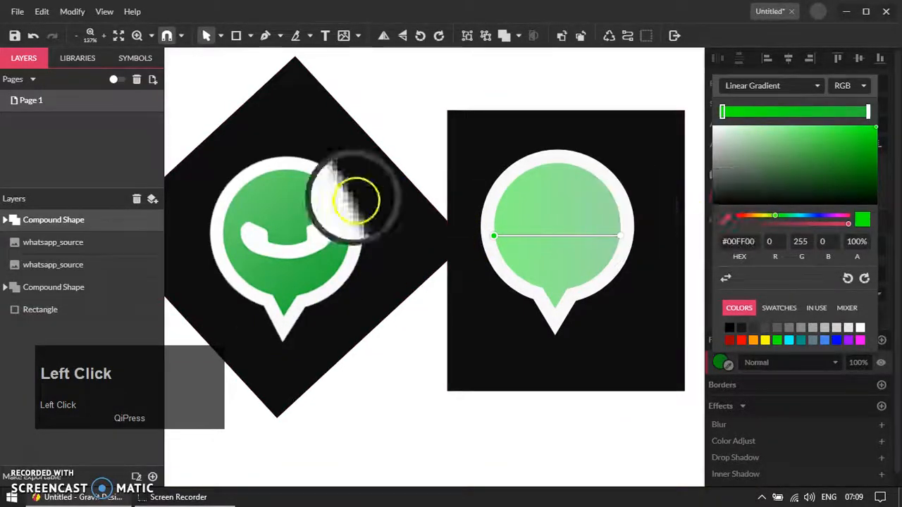
left_click(248, 190)
- Set the inner green bubble shape's opacity to 100%
left_click(595, 286)
left_click_drag(792, 275, 867, 275)
left_click(573, 375)
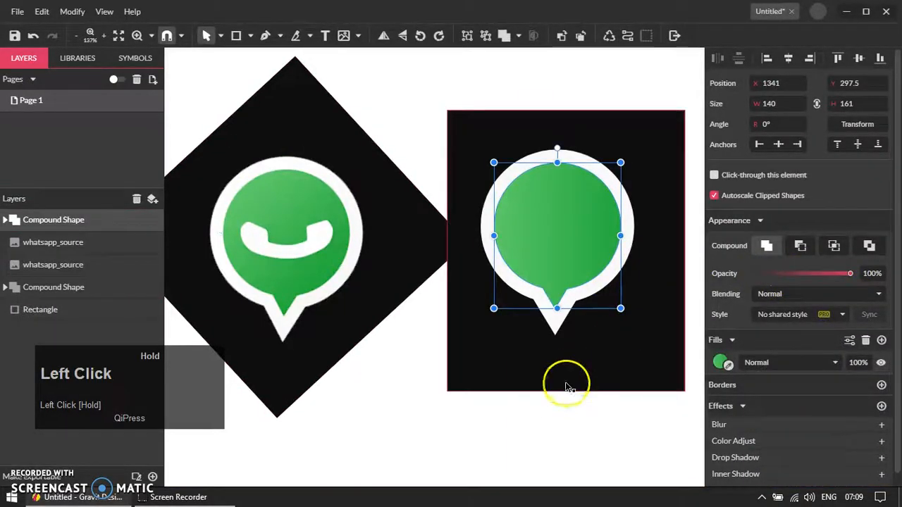
- Angle the inner green bubble's linear gradient diagonally, from the circle's upper-left area to its lower-right area near the tail, and deselect the shape
left_click(574, 246)
left_click(612, 245)
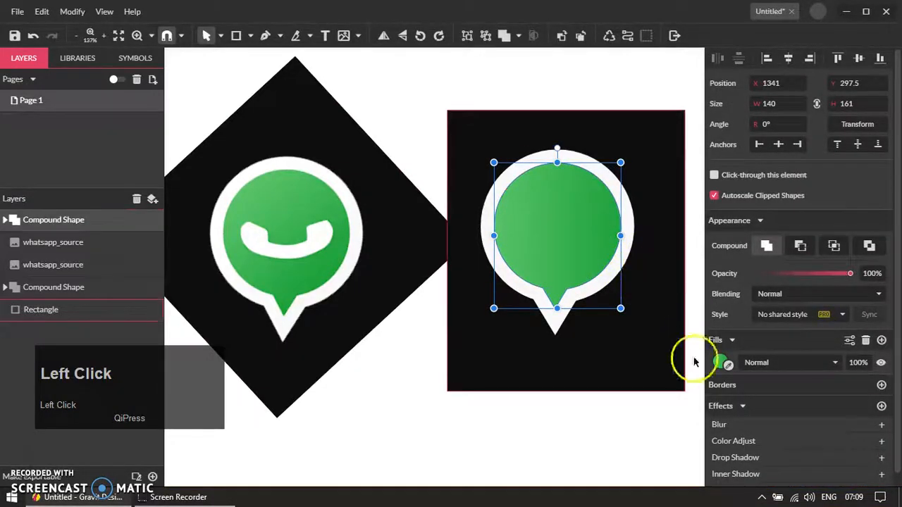
left_click(721, 363)
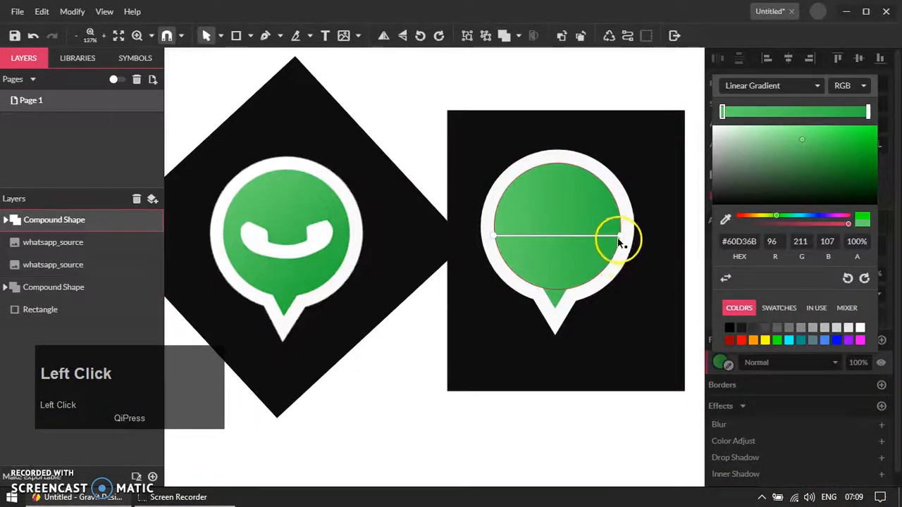
left_click_drag(619, 236, 570, 310)
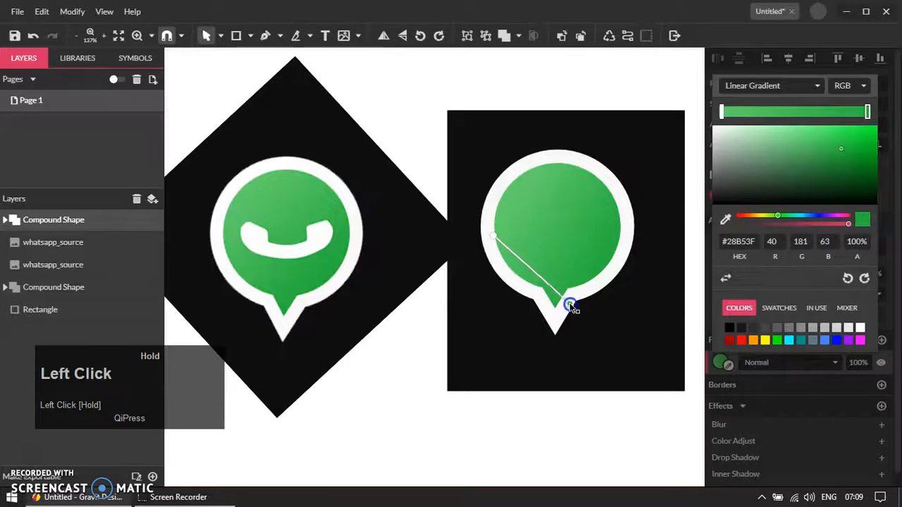
left_click_drag(496, 237, 514, 195)
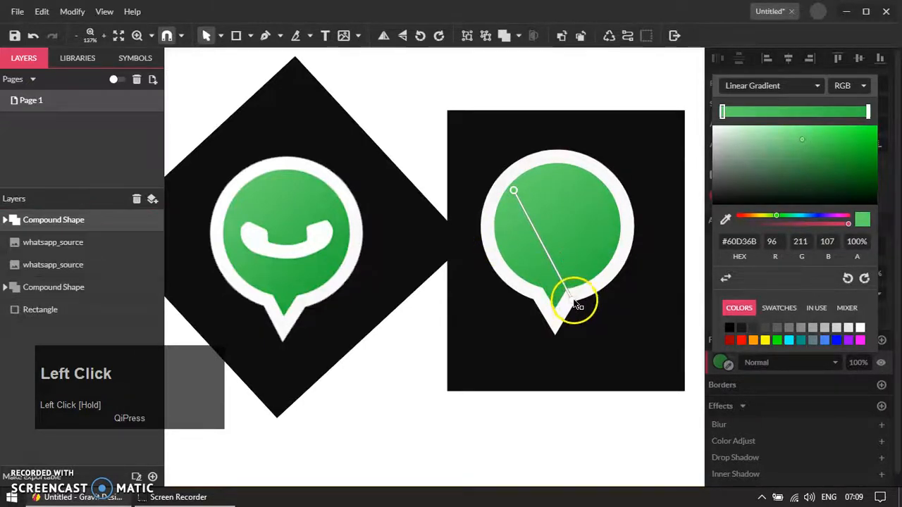
left_click_drag(577, 305, 581, 280)
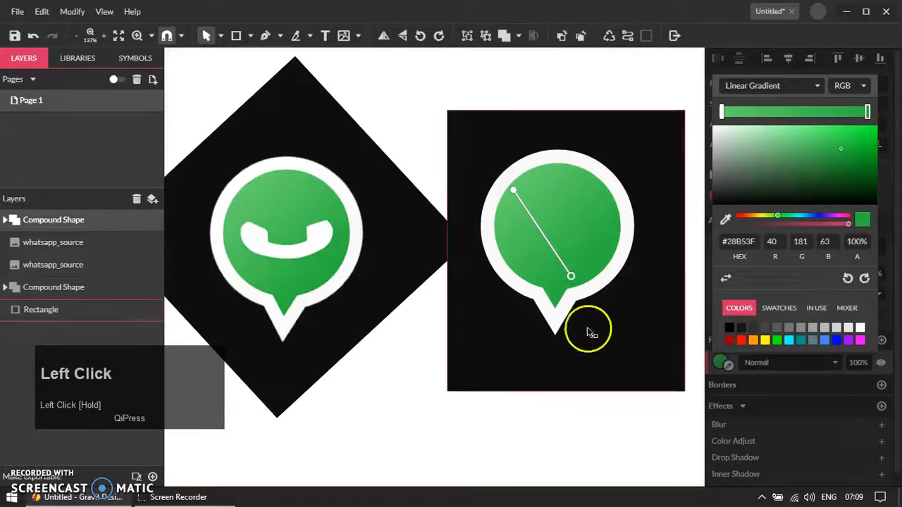
left_click(540, 387)
left_click(393, 392)
- Trace the phone handset in the rotated source logo with the Pen tool as a closed path of straight segments
scroll(407, 346, "down", 3)
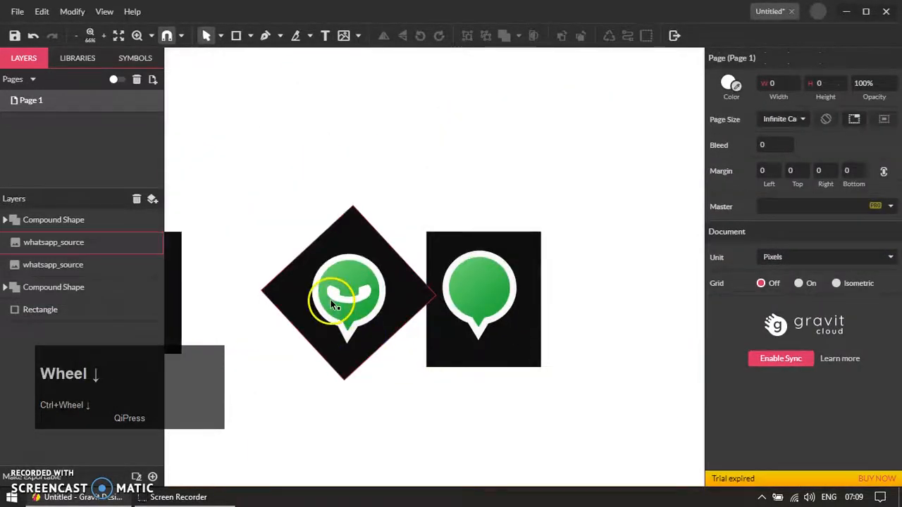
key("z")
left_click_drag(315, 271, 387, 316)
key("p")
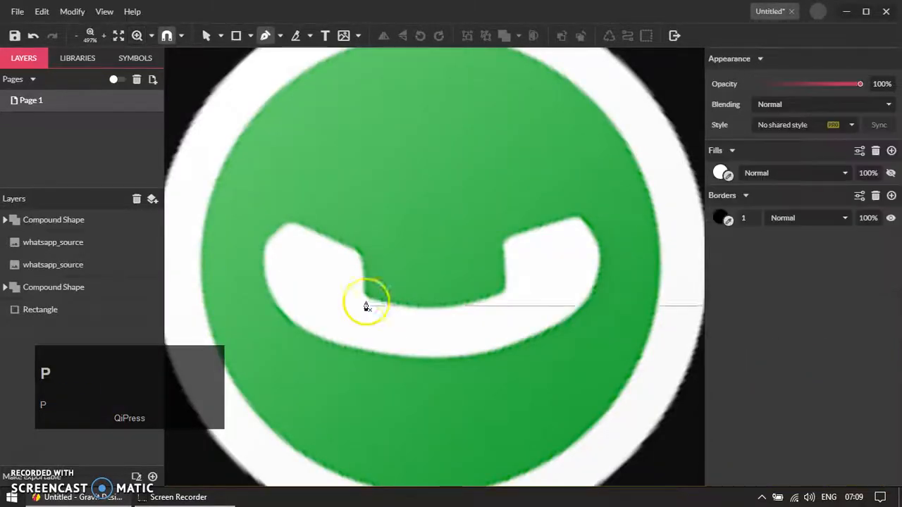
left_click(289, 223)
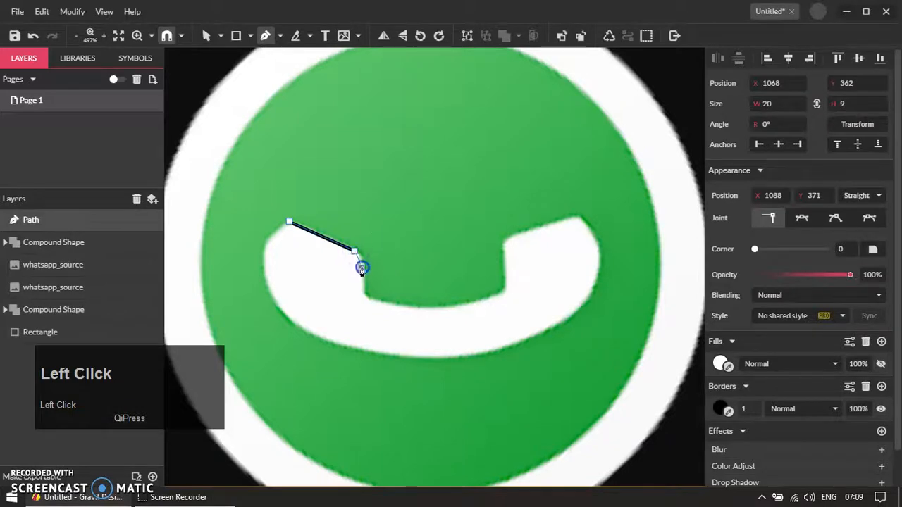
left_click(505, 291)
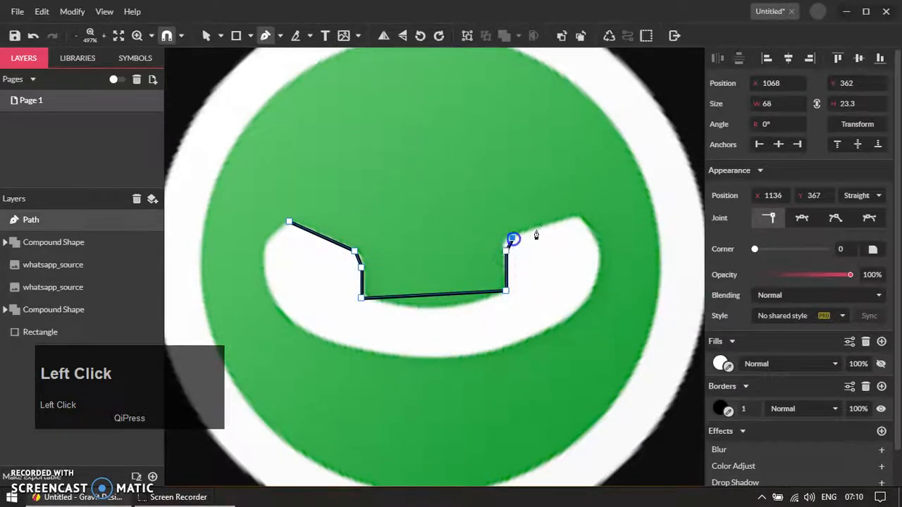
left_click(599, 253)
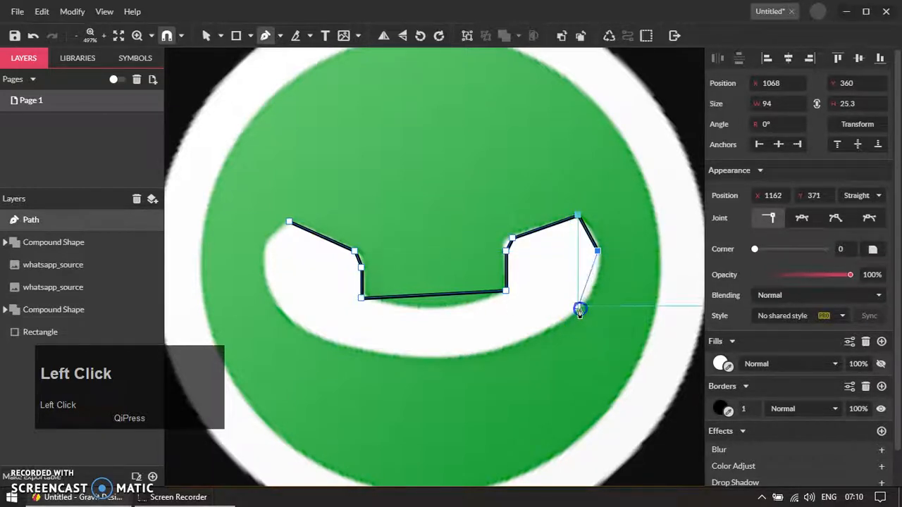
left_click(450, 358)
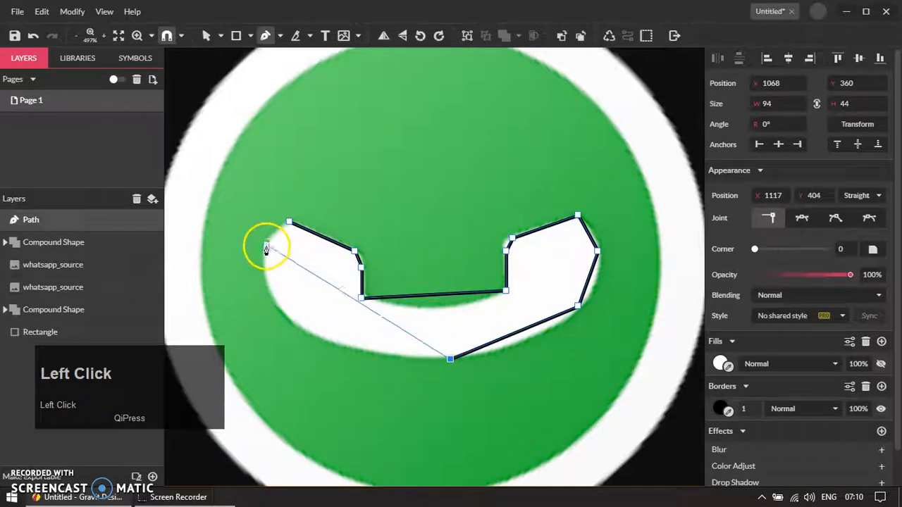
left_click(263, 260)
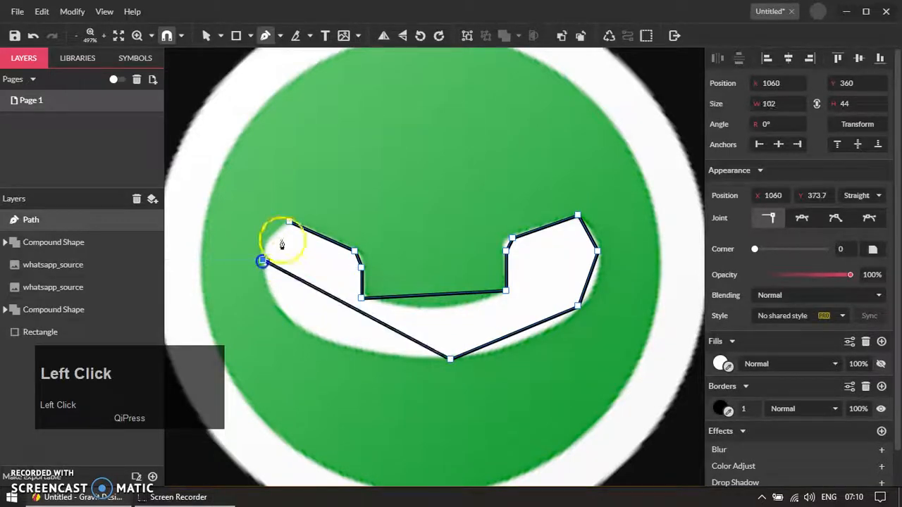
left_click(288, 224)
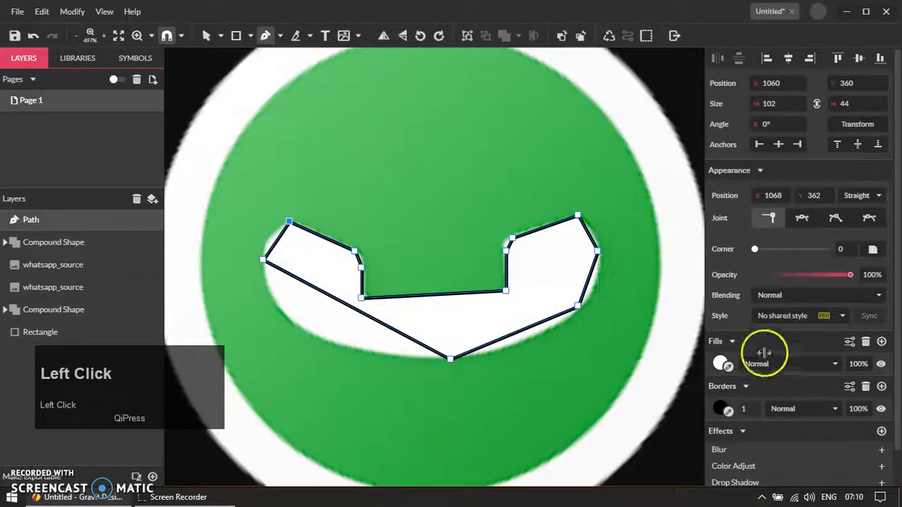
- Fill the handset path with red #FF0000 at 46% opacity and set its border width to 0
left_click(719, 362)
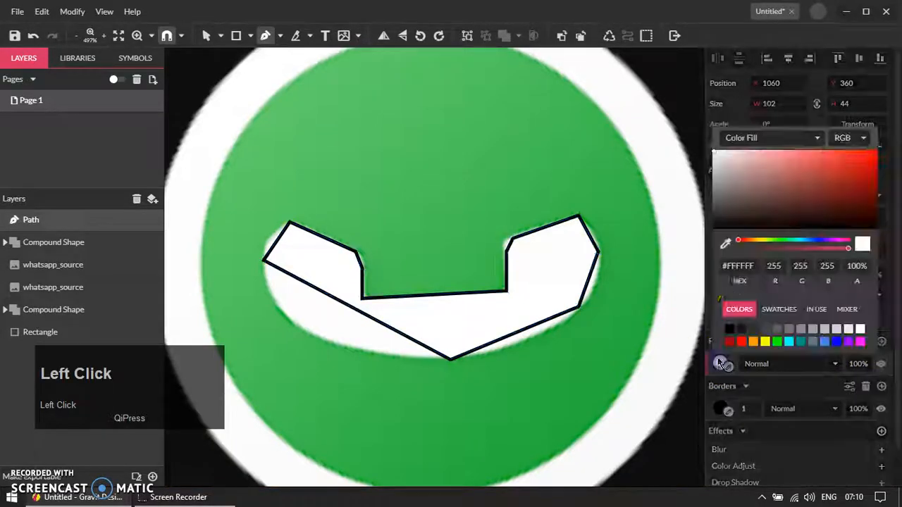
left_click(749, 337)
left_click(789, 248)
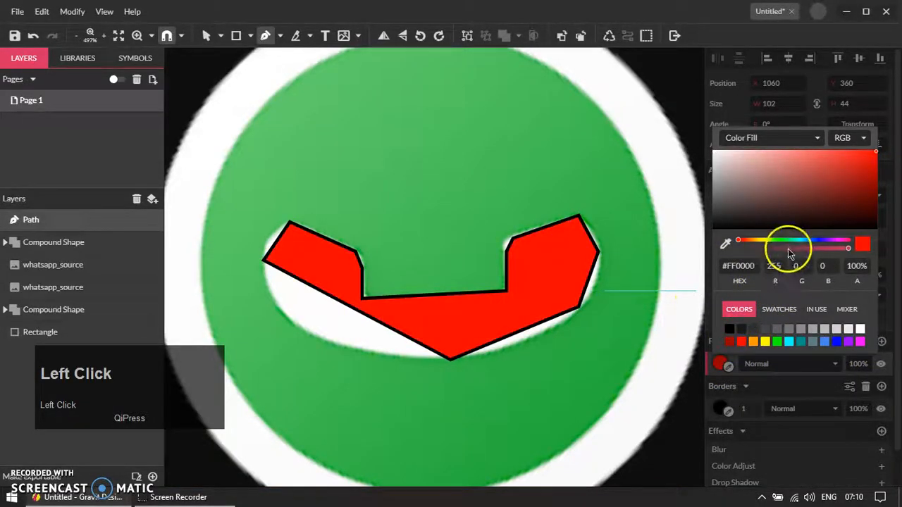
key("v")
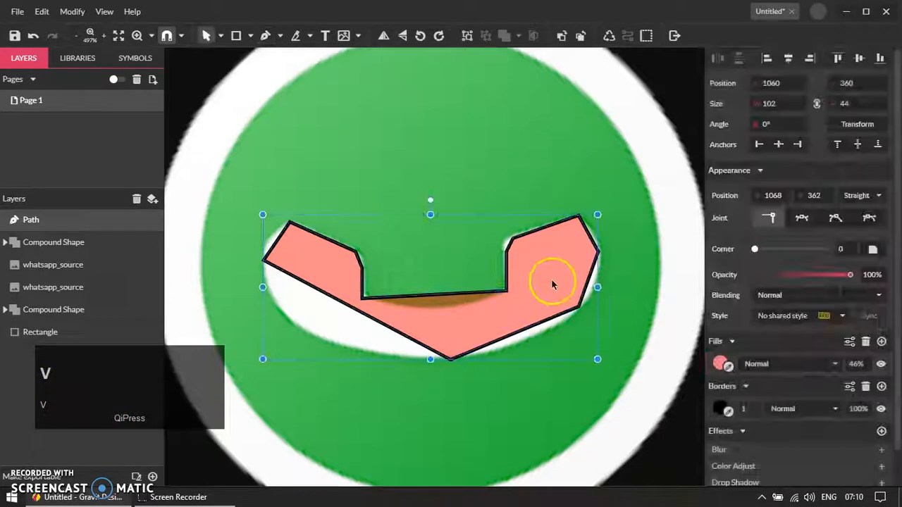
left_click(739, 410)
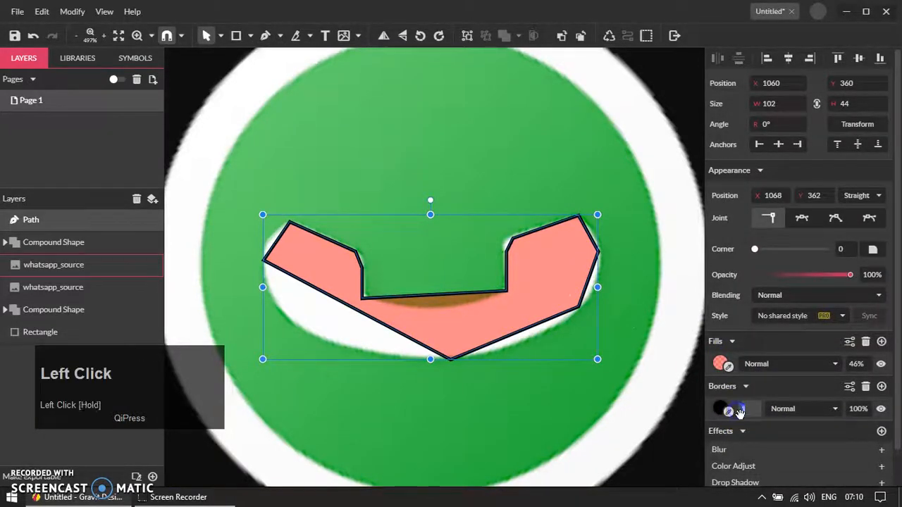
- Edit the handset path's points and bend its lower segments outward to follow the source handset's curved underside
double_click(310, 277)
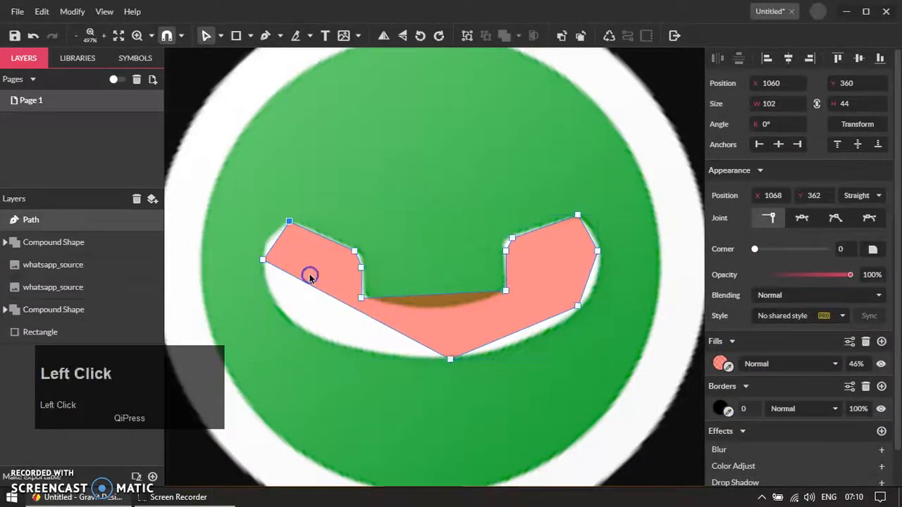
left_click_drag(349, 312, 313, 337)
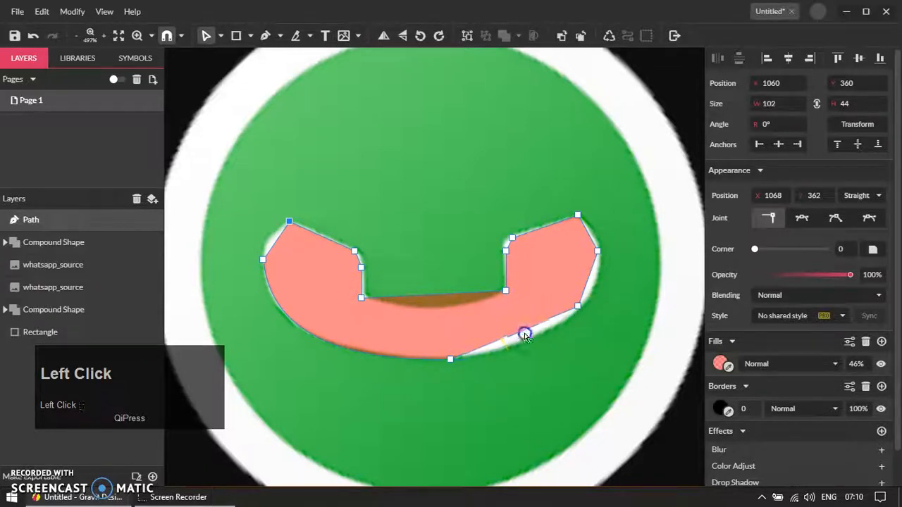
left_click_drag(531, 341, 499, 363)
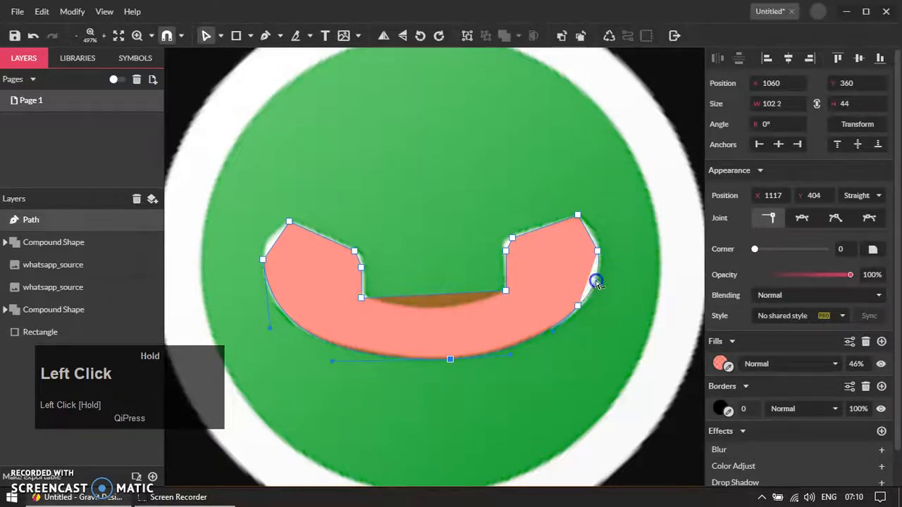
- Curve the left earpiece's outer end and upper inner corner, and nudge its lower inner point to the source outline
scroll(263, 251, "up", 3, "ctrl")
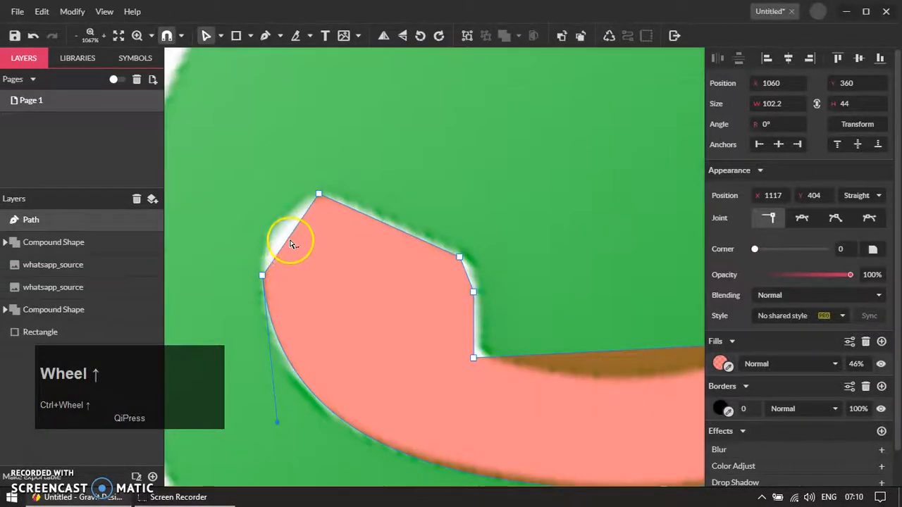
left_click_drag(280, 241, 279, 240)
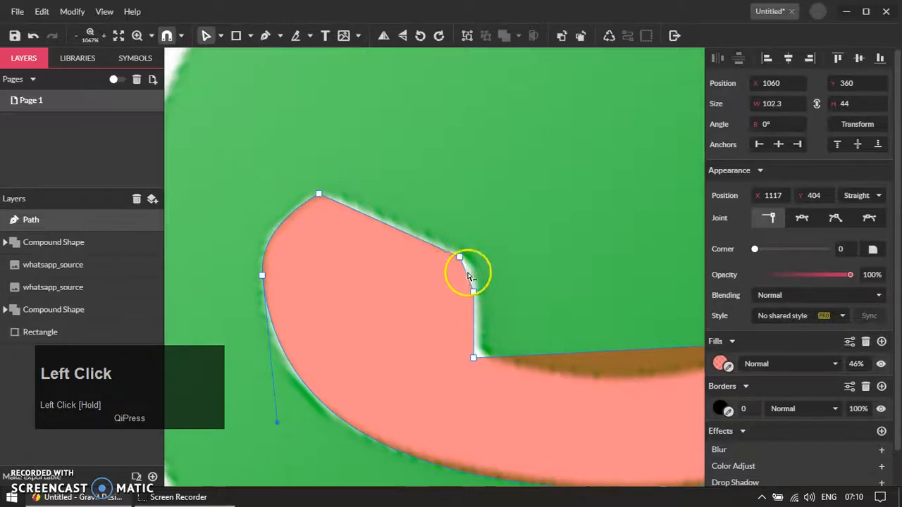
scroll(388, 308, "down", 2, "ctrl")
scroll(451, 357, "up", 2, "ctrl")
left_click(402, 314)
left_click_drag(402, 314, 403, 304)
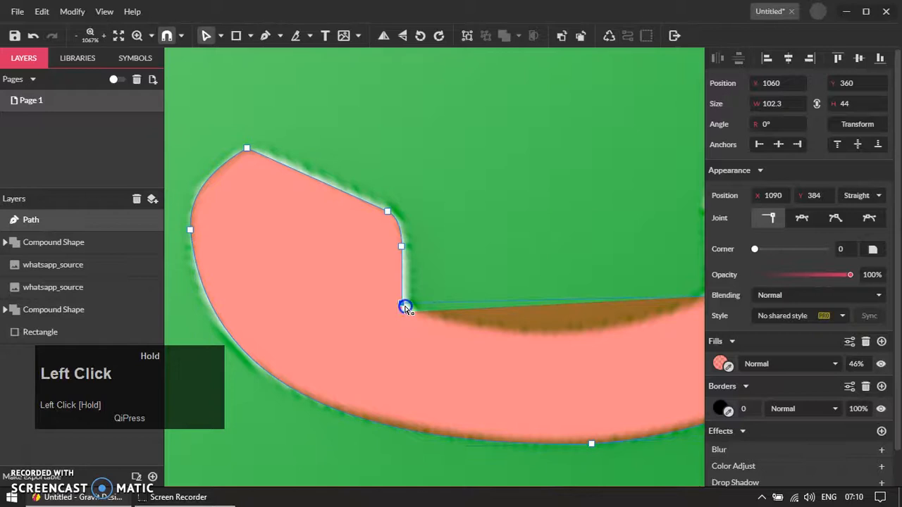
- Bend the straight inner edge between the two earpieces downward to match the source handset's curve
scroll(453, 322, "down", 3, "ctrl")
scroll(534, 322, "up", 2, "ctrl")
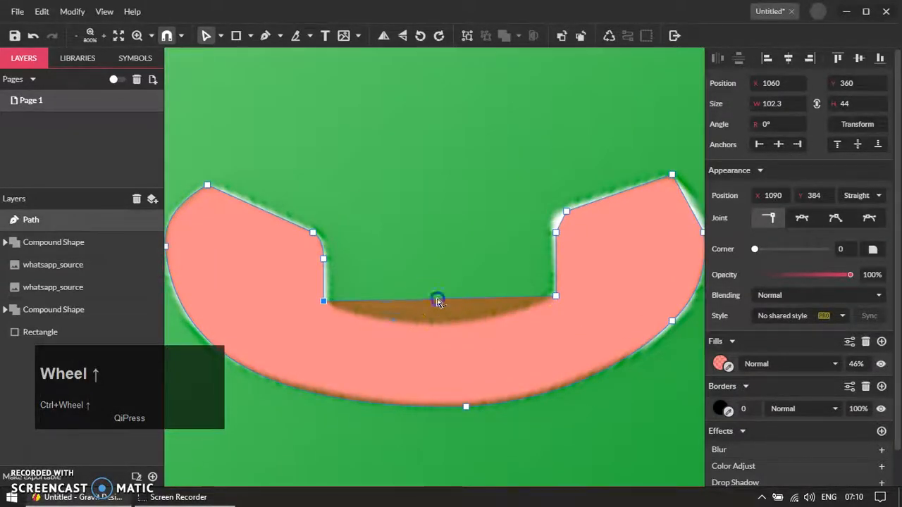
left_click_drag(436, 326, 437, 328)
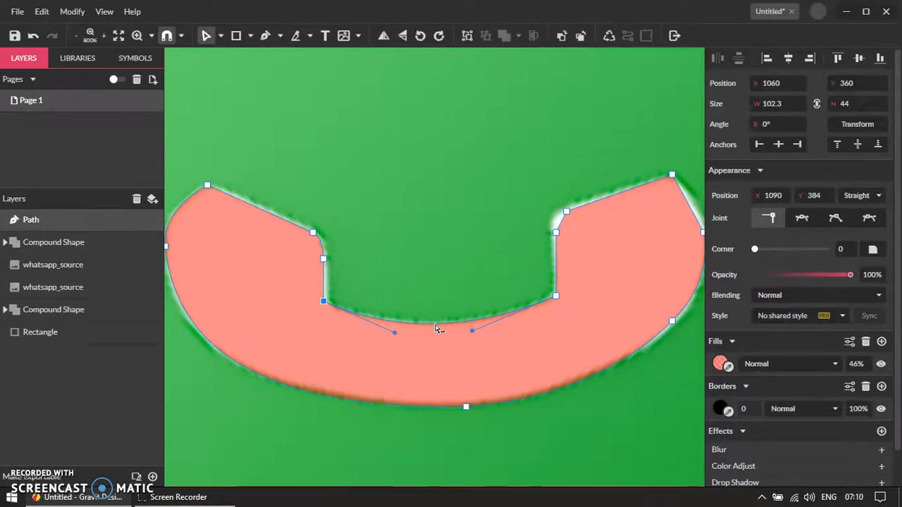
- Round the upper inner corner of the handset's right earpiece to match the source outline
scroll(584, 242, "up", 3, "ctrl")
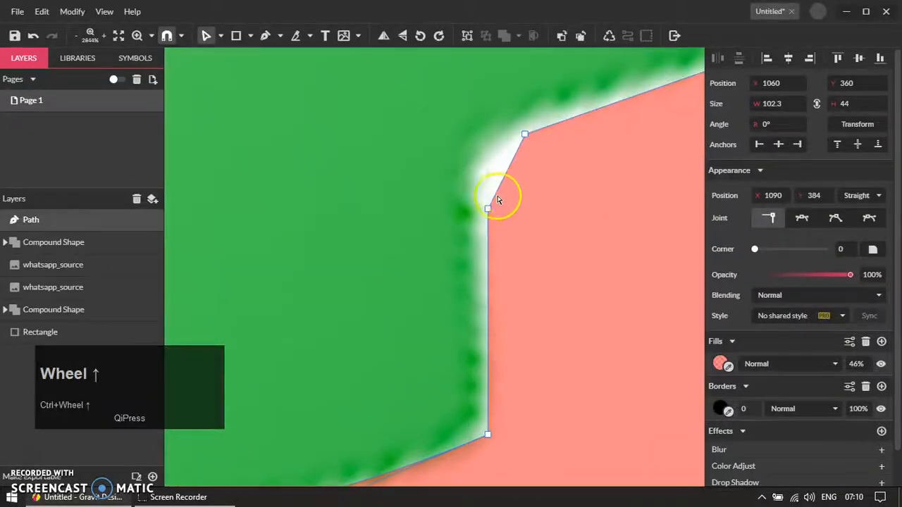
left_click_drag(489, 210, 481, 217)
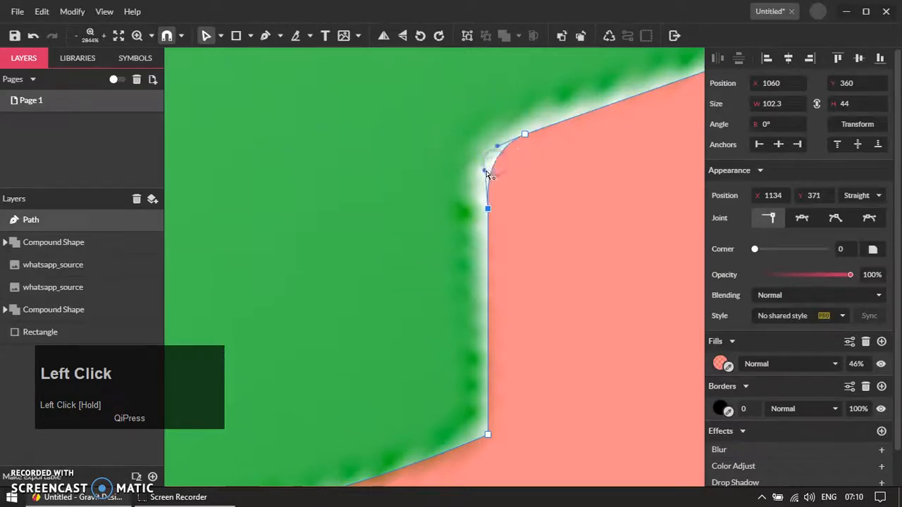
- Move the right earpiece's tip point to X 1155, Y 361 and curve its outer edge along the source
scroll(486, 212, "down", 3, "ctrl")
scroll(614, 161, "up", 2, "ctrl")
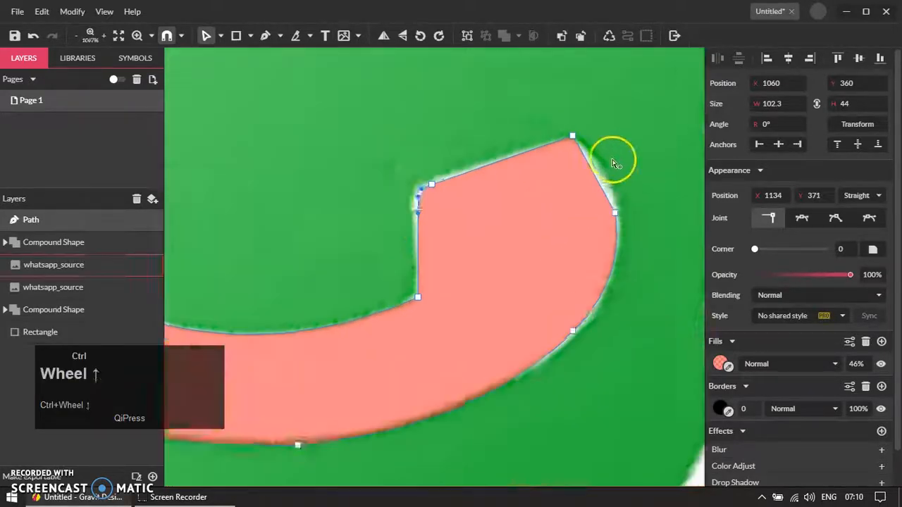
left_click_drag(553, 127, 543, 135)
left_click_drag(573, 182, 580, 170)
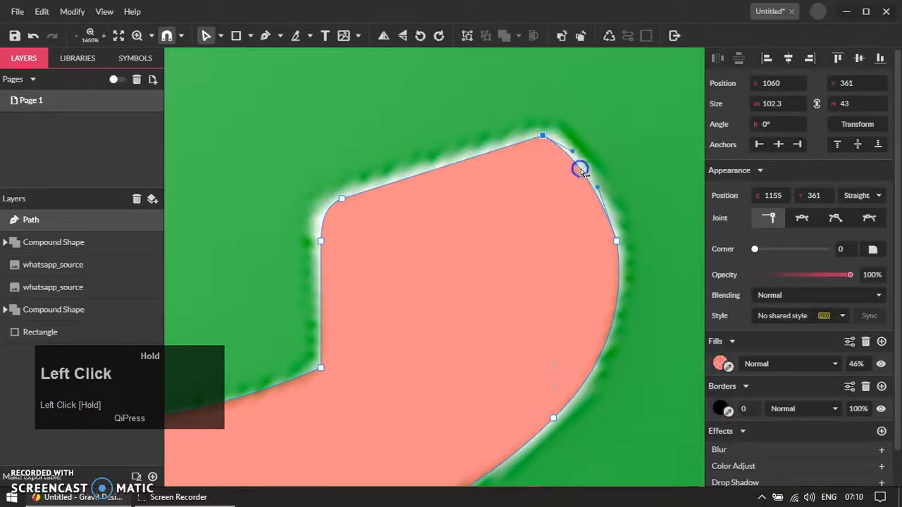
left_click(617, 241)
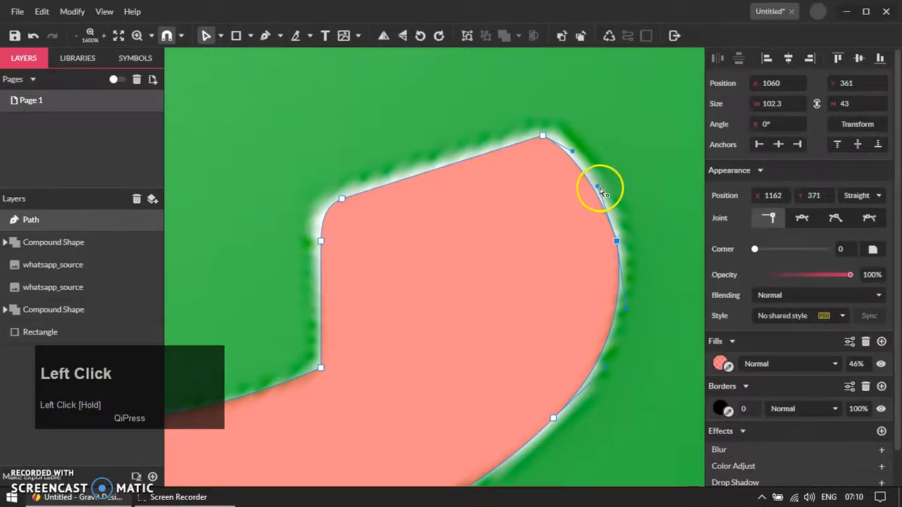
- Check the handset's bottom point and overall outline against the source, then finish editing the path and deselect it
scroll(455, 311, "down", 3, "ctrl")
scroll(416, 314, "up", 2, "ctrl")
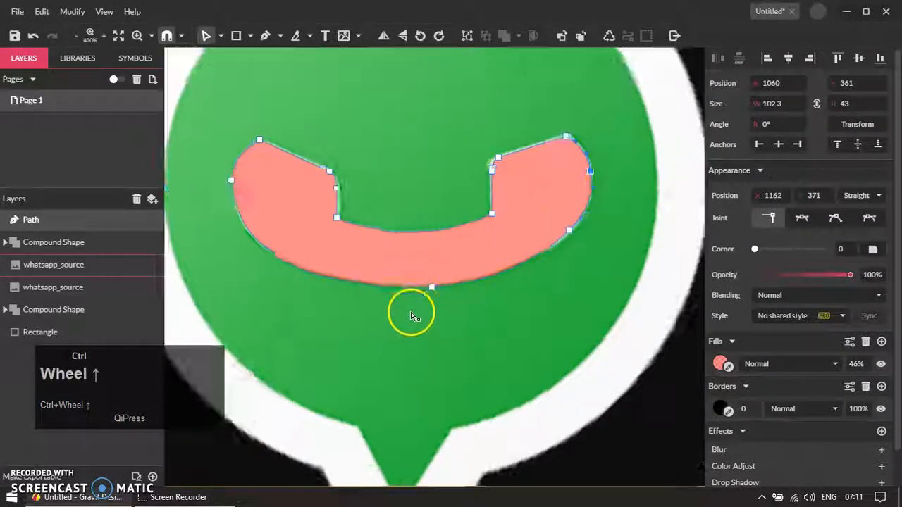
left_click_drag(416, 282, 485, 252)
scroll(375, 256, "down", 2, "ctrl")
scroll(321, 275, "up", 1, "ctrl")
scroll(321, 275, "up", 2, "ctrl")
scroll(363, 255, "down", 6, "ctrl")
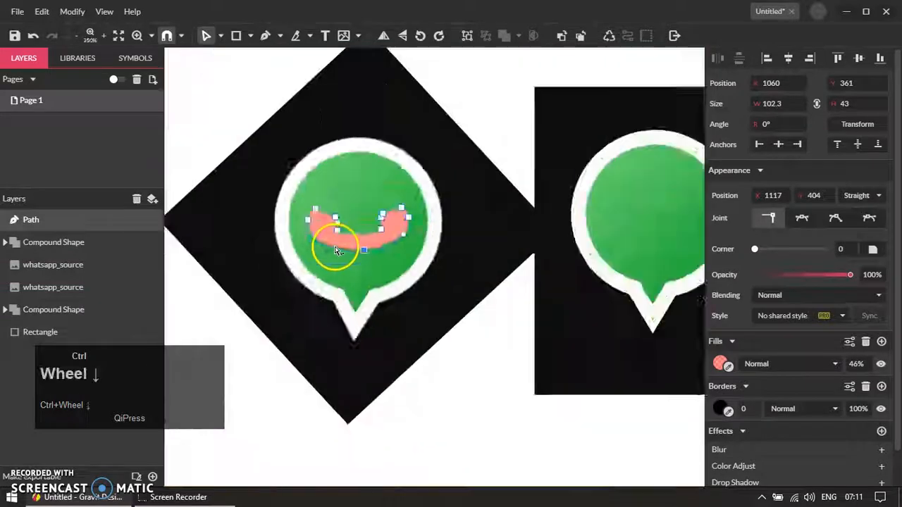
key("v")
left_click(405, 328)
- Draw a spacer rectangle from the handset's right side to the outer edge of the source bubble's white ring
scroll(369, 298, "up", 4, "ctrl")
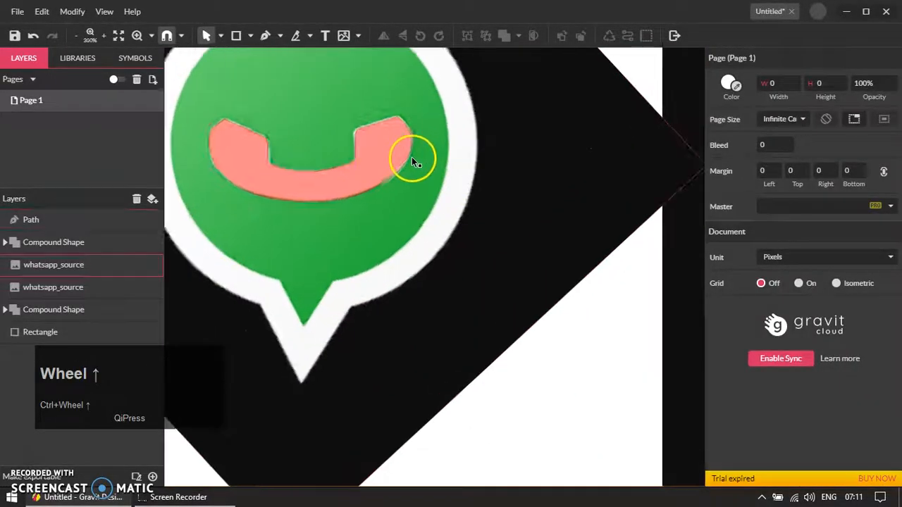
key("r")
left_click_drag(411, 129, 477, 170)
- Group the spacer rectangle with the handset path
scroll(418, 187, "down", 3, "ctrl")
left_click(381, 188, "shift")
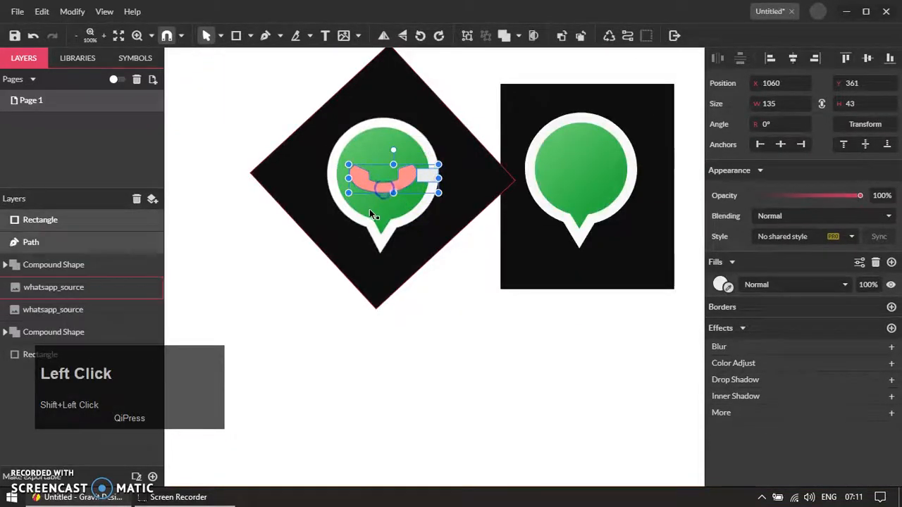
scroll(370, 208, "down", 1, "ctrl")
key("ctrl+g")
scroll(522, 186, "up", 1, "ctrl")
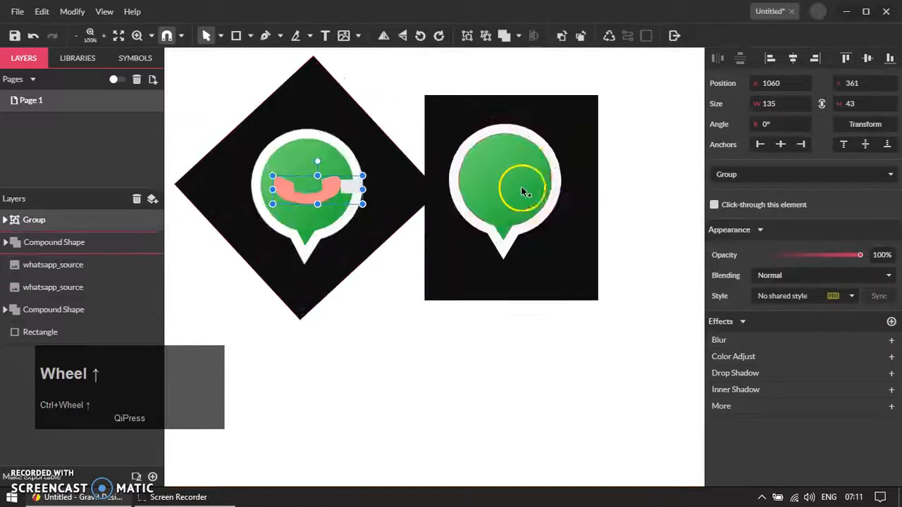
- Align the handset and spacer group to the outer right edge of the recreated bubble's white ring
left_click(555, 162)
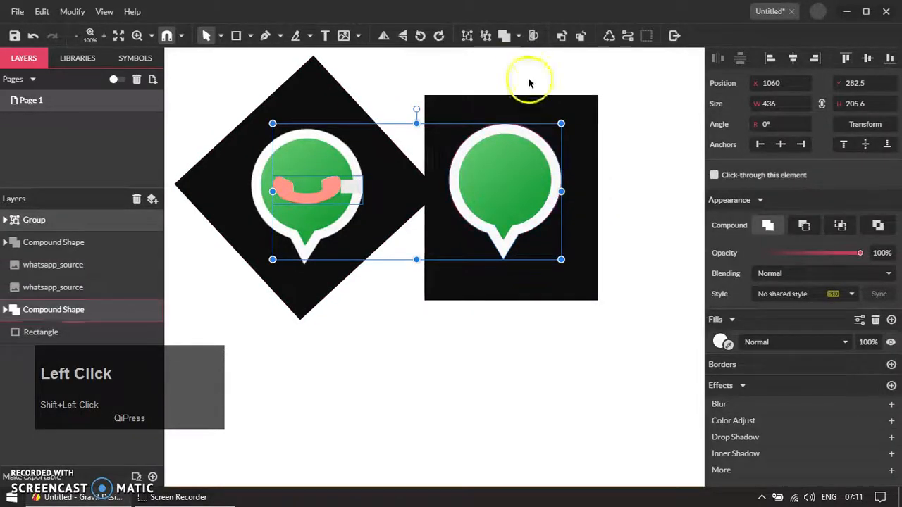
left_click(815, 60)
left_click(597, 305)
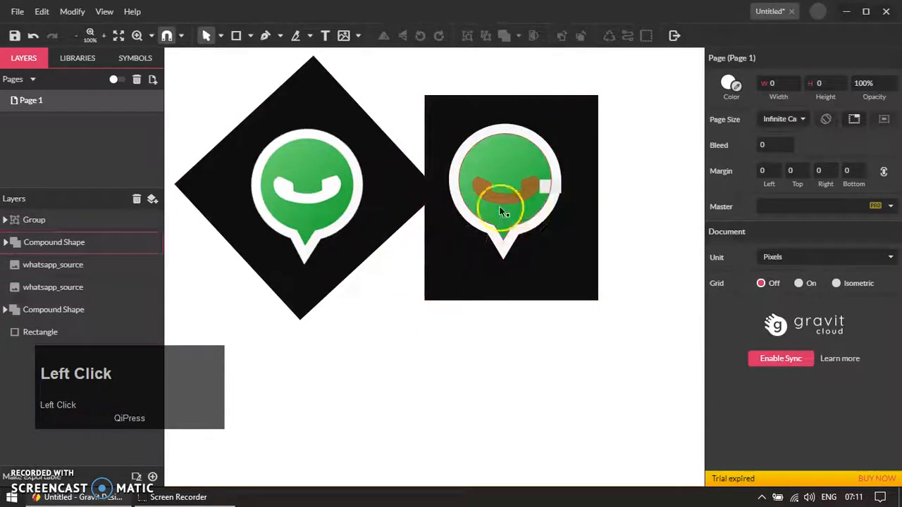
- Draw a guide rectangle about 534 × 24 px spanning both bubbles, its lower edge touching the source bubble's top
key("r")
left_click_drag(246, 113, 598, 130)
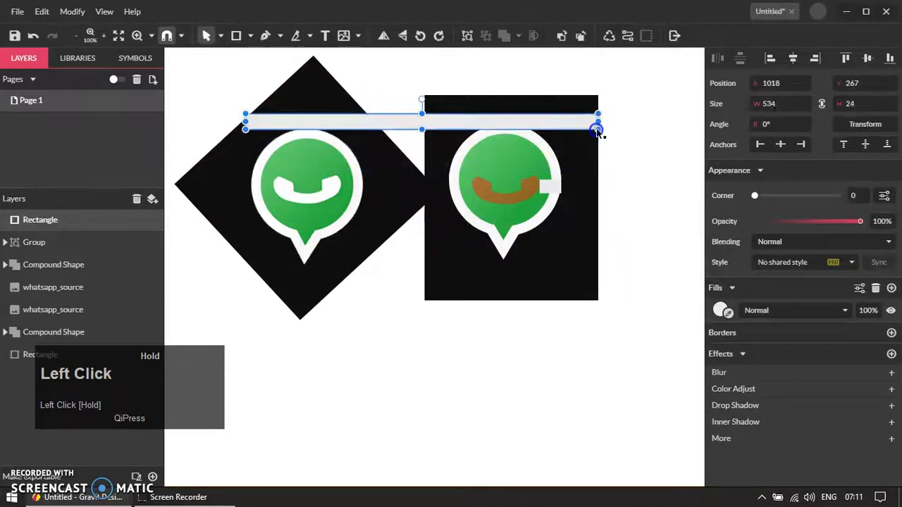
key("v")
- Move the recreated green bubble, white ring and handset group down 8 px to the guide rectangle's lower edge
left_click_drag(427, 358, 641, 186)
left_click_drag(632, 82, 445, 288)
left_click(391, 122, "shift")
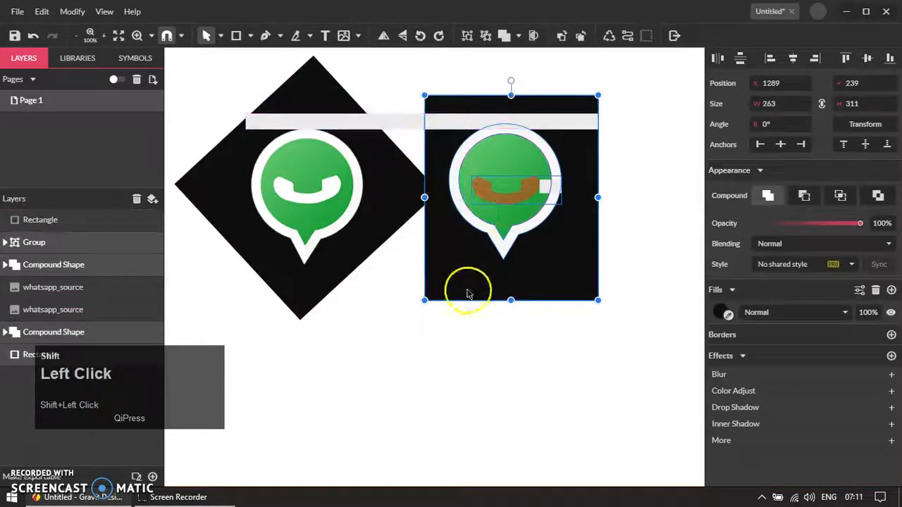
left_click(465, 297, "shift")
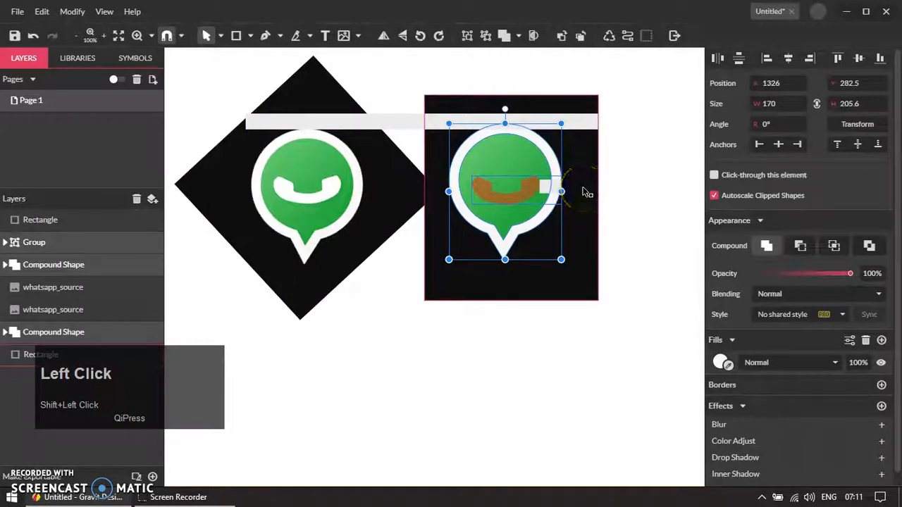
key("Down")
key("Down")
key("Down")
key("Down")
key("Down")
key("Down")
key("Down")
key("Down")
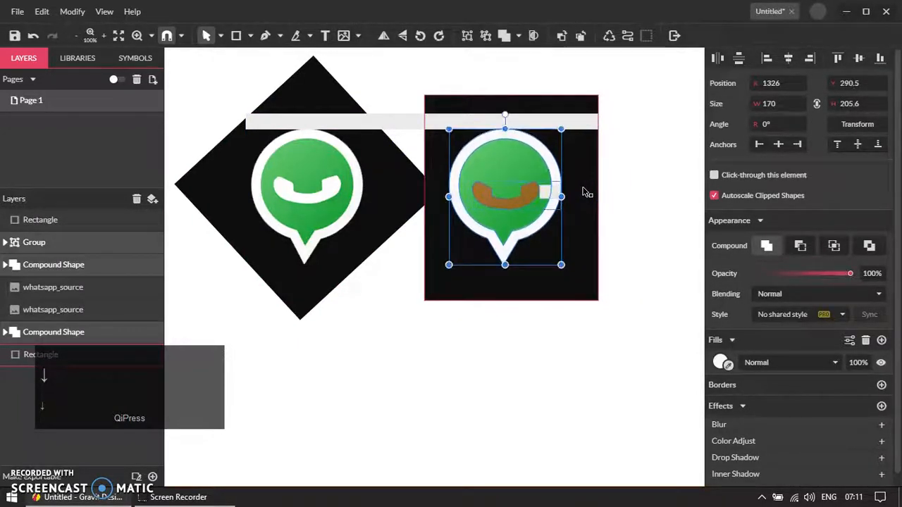
left_click(495, 358)
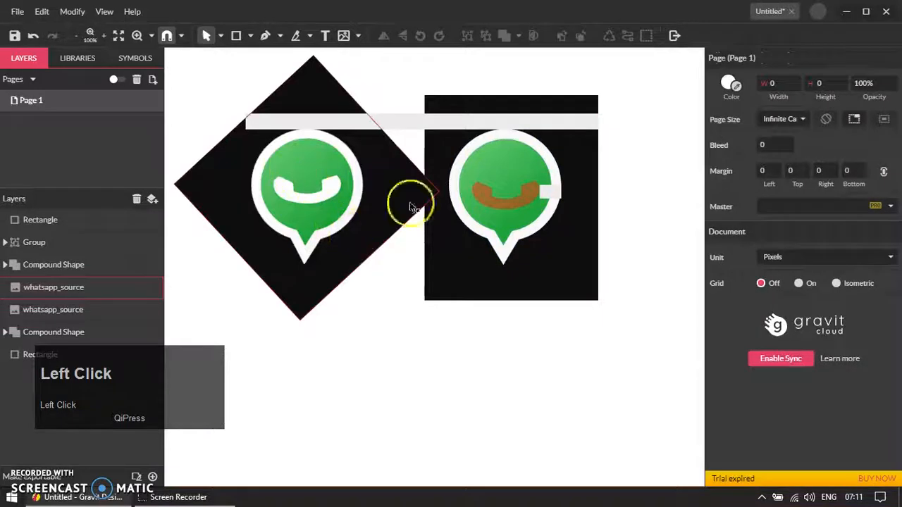
- Lower the guide rectangle to the top of the source handset and bring the recreated handset's top to Y 360
key("r")
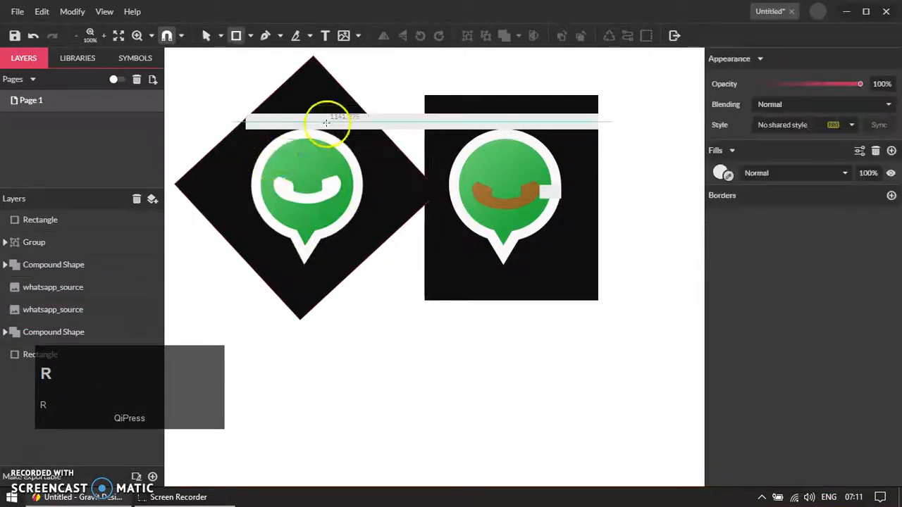
key("v")
left_click_drag(330, 121, 353, 169)
scroll(560, 208, "up", 2)
left_click(496, 204)
left_click_drag(504, 207, 513, 177)
key("ctrl+z")
- Delete the spacer rectangle from the handset group and the guide rectangle across the bubbles
scroll(510, 191, "up", 3)
left_click(577, 165, "ctrl")
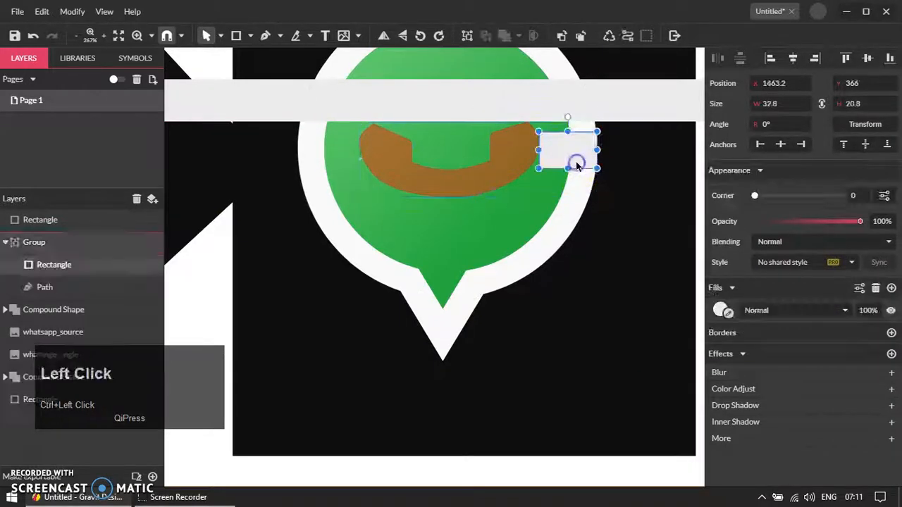
key("Delete")
scroll(473, 135, "down", 3)
left_click(492, 126)
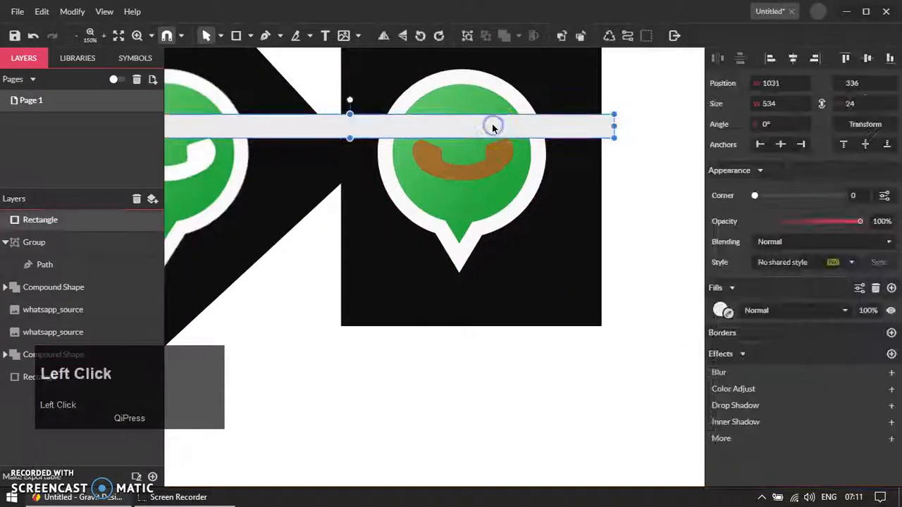
key("Delete")
scroll(506, 173, "down", 2)
- Ungroup the handset so that its path stands alone in the layer list
left_click(486, 168)
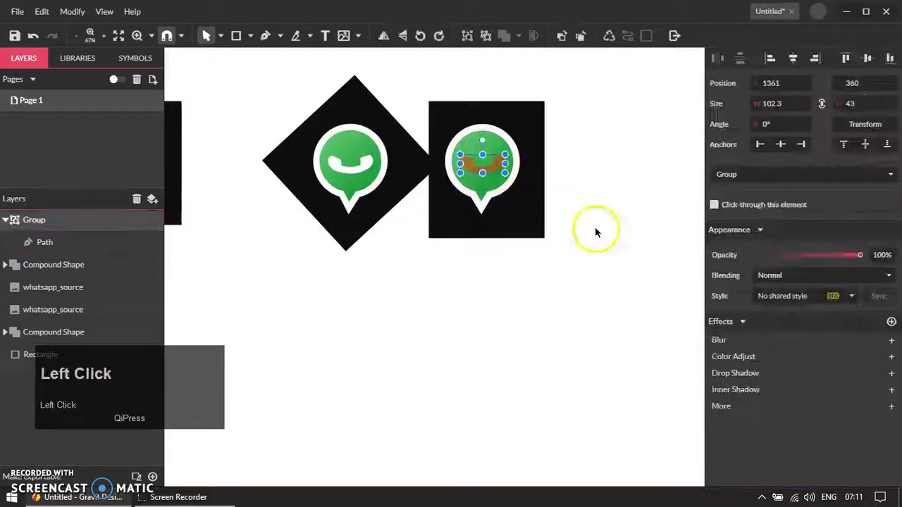
left_click(696, 316)
left_click(483, 166)
left_click(506, 193)
left_click(44, 241)
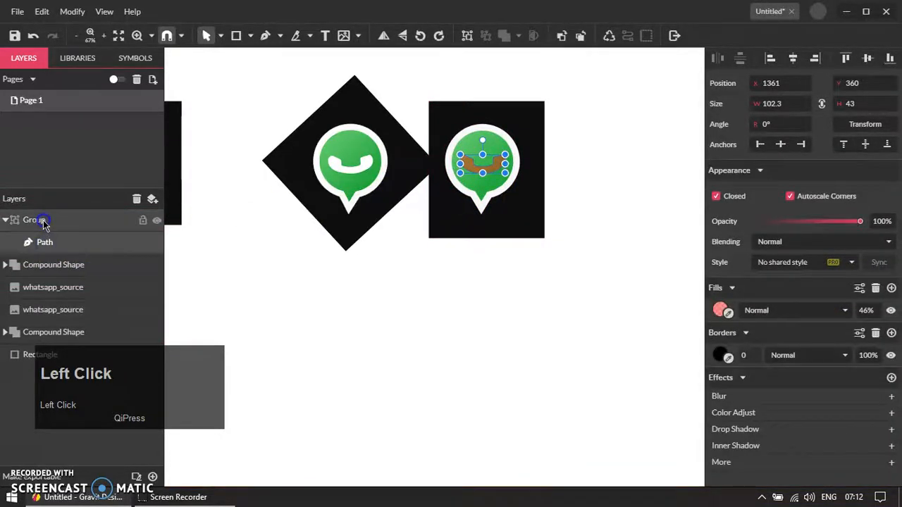
left_click(43, 221)
key("ctrl+shift+g")
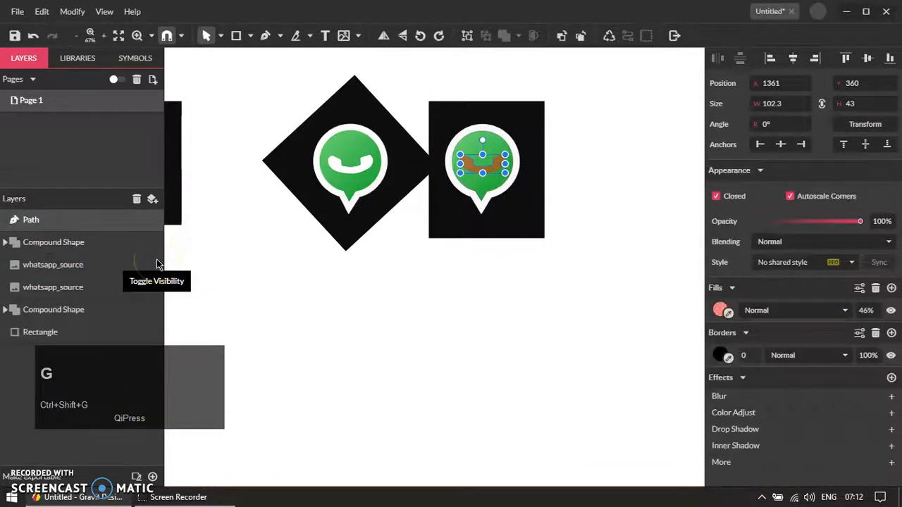
left_click(413, 274)
- Fill the handset path with the white sampled from the source image's handset
left_click(497, 167)
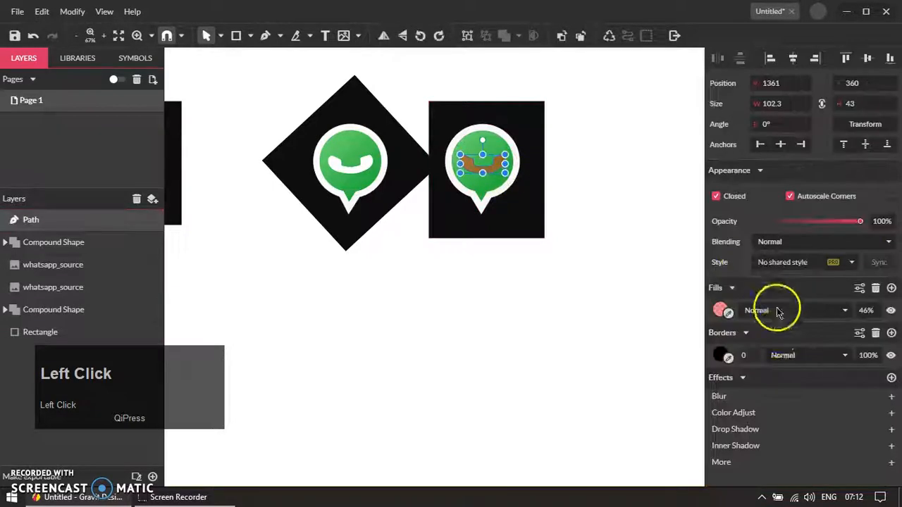
left_click(728, 316)
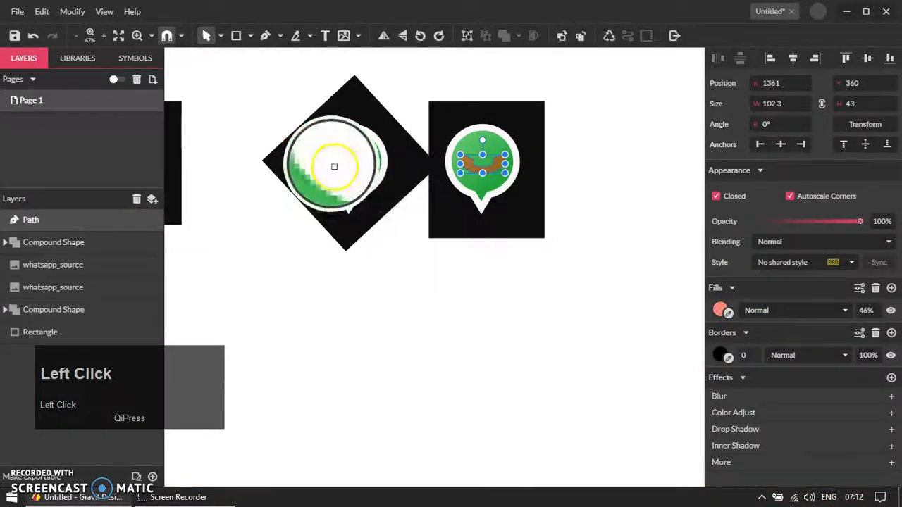
left_click(332, 163)
left_click(564, 310)
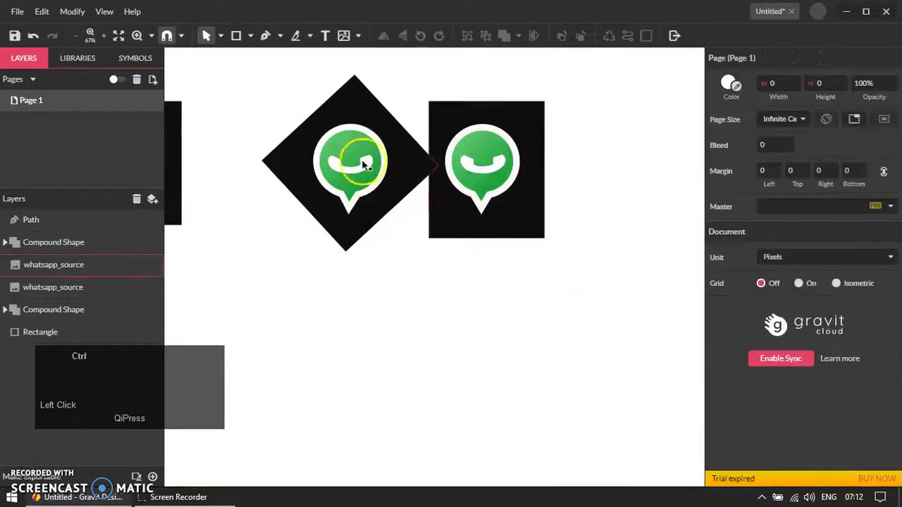
- Add a drop shadow with a blur of 4 to the handset path
scroll(475, 218, "up", 2)
left_click(534, 172)
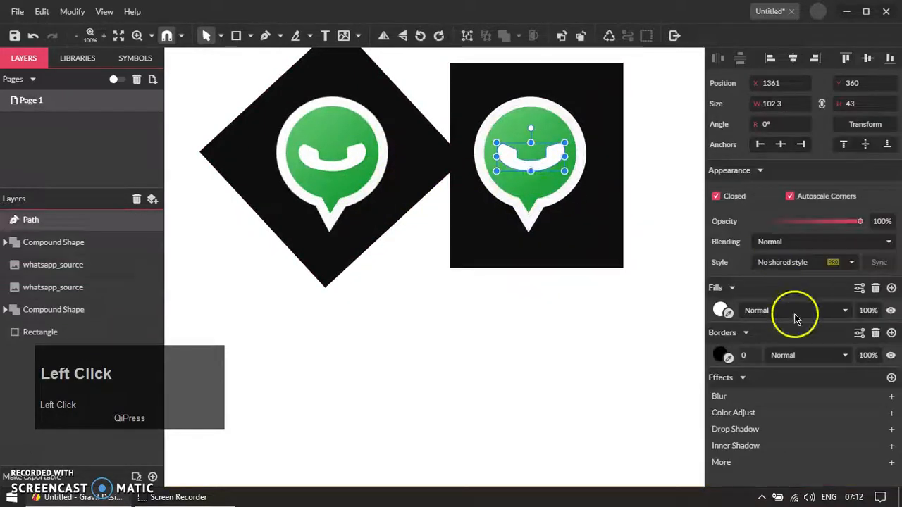
left_click(892, 430)
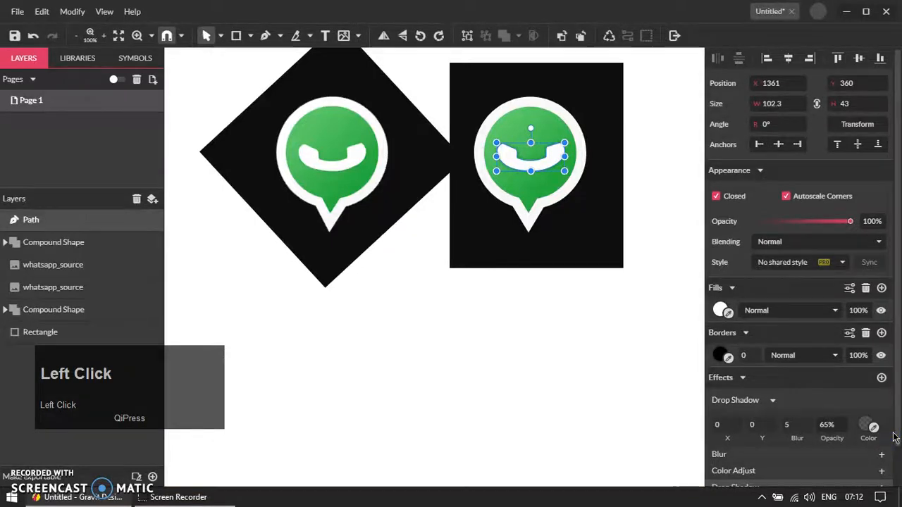
left_click(786, 426)
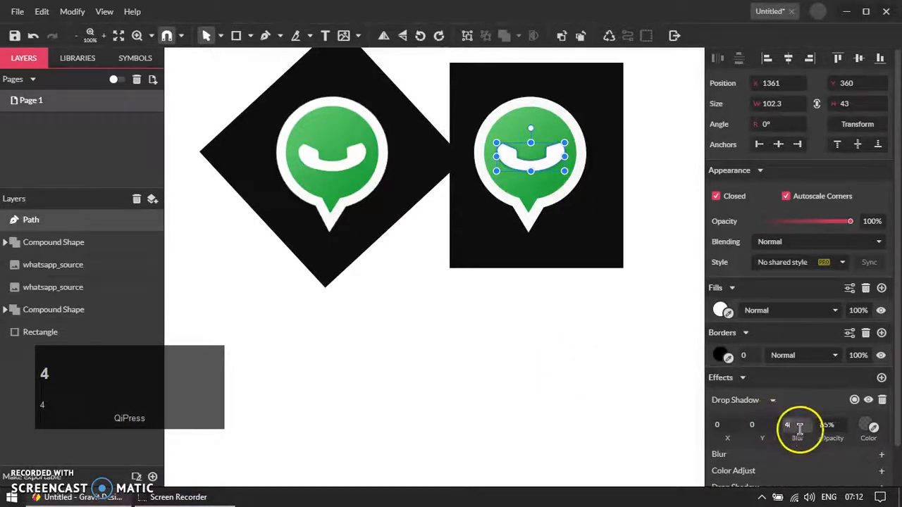
left_click(775, 427)
left_click_drag(775, 427, 833, 428)
type("2")
left_click(773, 425)
type("4")
left_click(811, 424)
left_click(620, 402)
- Set the handset shadow's opacity to 15% and its X and Y offsets to 2 each
scroll(548, 181, "up", 5)
left_click(519, 182)
left_click(833, 425)
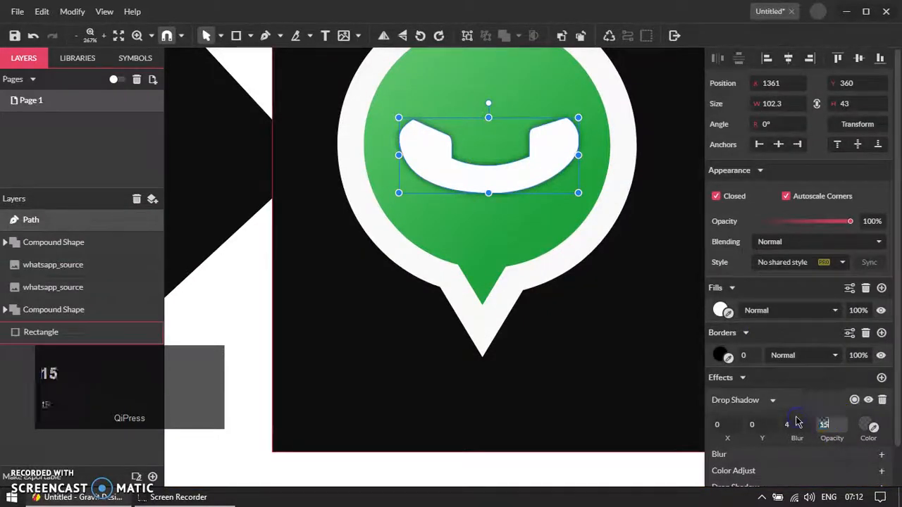
key("Return")
left_click(750, 424)
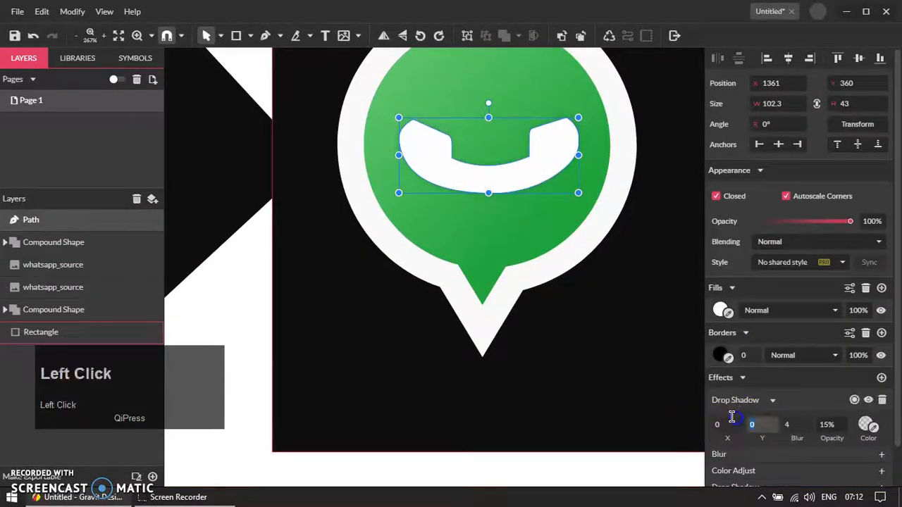
key("Return")
left_click(716, 425)
type("2")
key("Return")
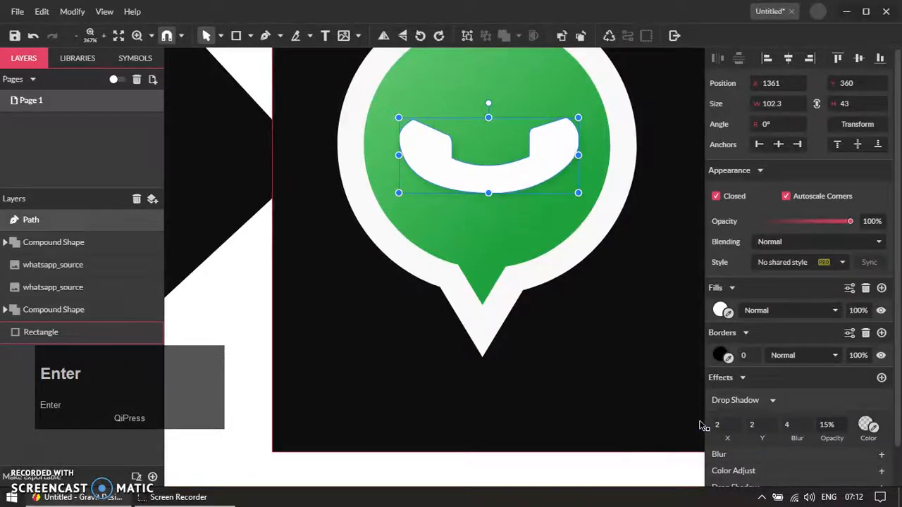
scroll(485, 269, "down", 2)
left_click(419, 391)
- Delete the rotated copy of the source image beside the recreated logo
scroll(351, 320, "up", 1)
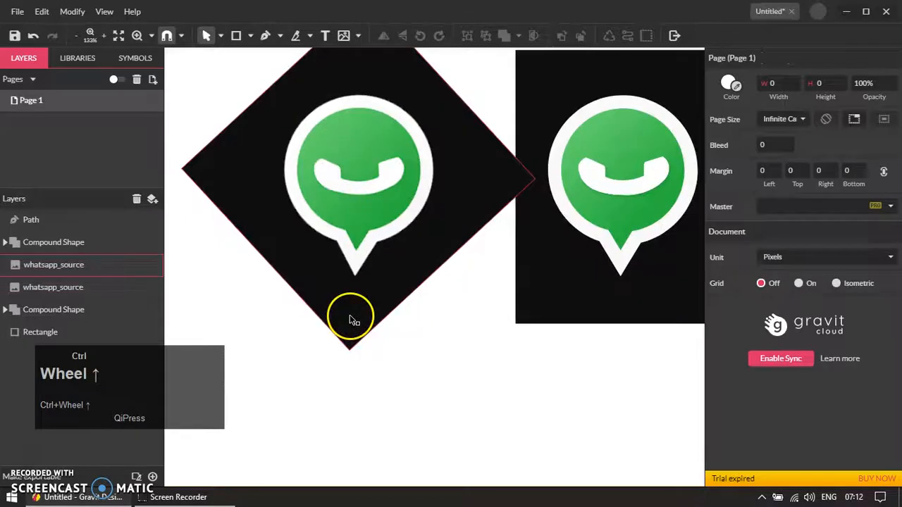
scroll(494, 239, "down", 1)
left_click(583, 276, "ctrl")
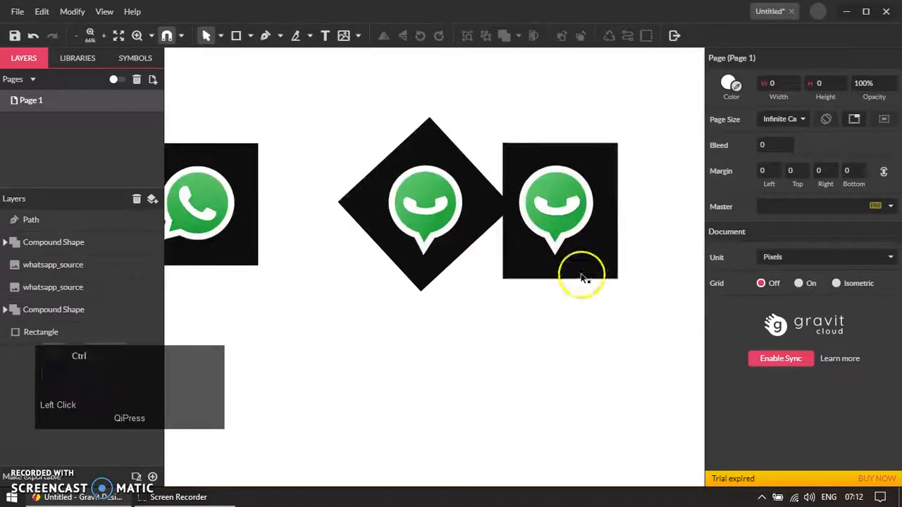
scroll(560, 282, "down", 1)
left_click(484, 263)
key("Delete")
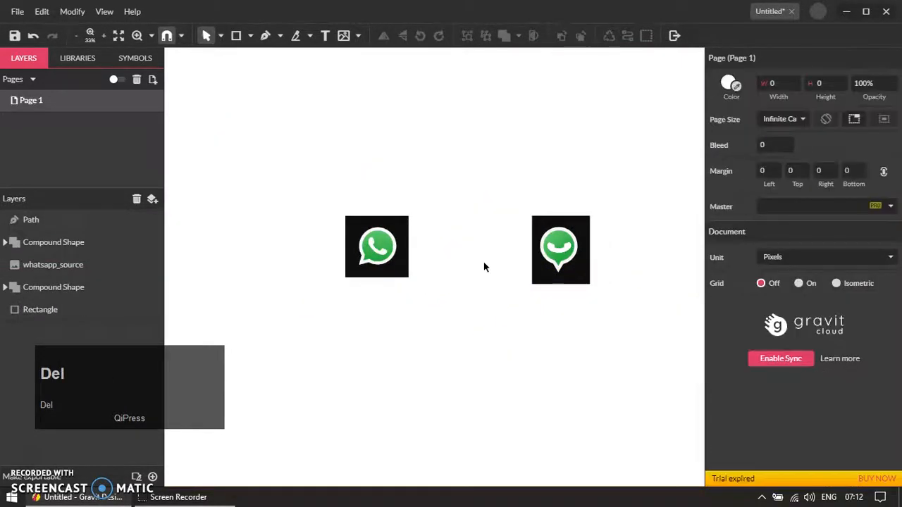
- Move the recreated bubble, ring and handset off the black backdrop to just beside the upright source image
key("z")
left_click_drag(308, 184, 502, 272)
key("v")
left_click_drag(509, 329, 632, 187)
left_click(610, 247, "shift")
left_click_drag(610, 246, 423, 248)
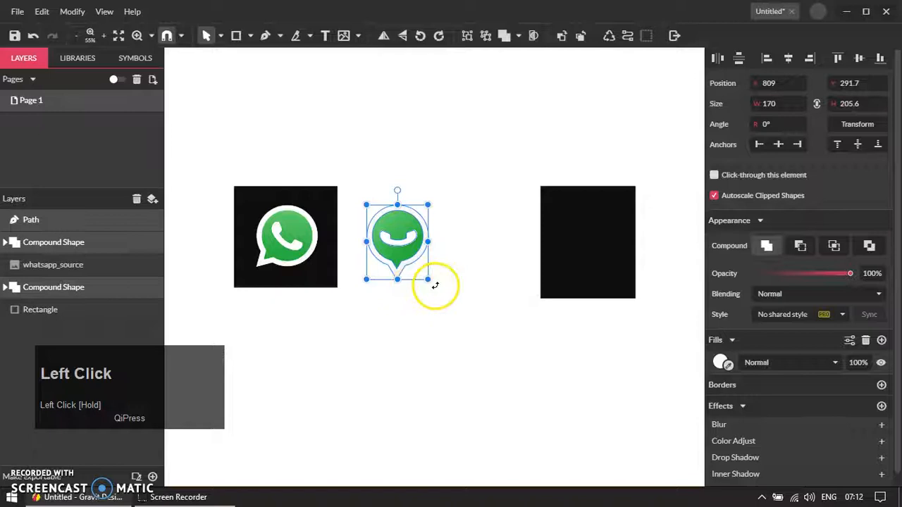
- Rotate the logo shapes to the source logo's tilt, lay them over it and group them
mouse_move(435, 284)
left_mouse_down()
mouse_move(389, 296)
mouse_move(432, 281)
left_mouse_up()
left_click_drag(411, 248, 296, 250)
scroll(246, 274, "up", 2, "ctrl")
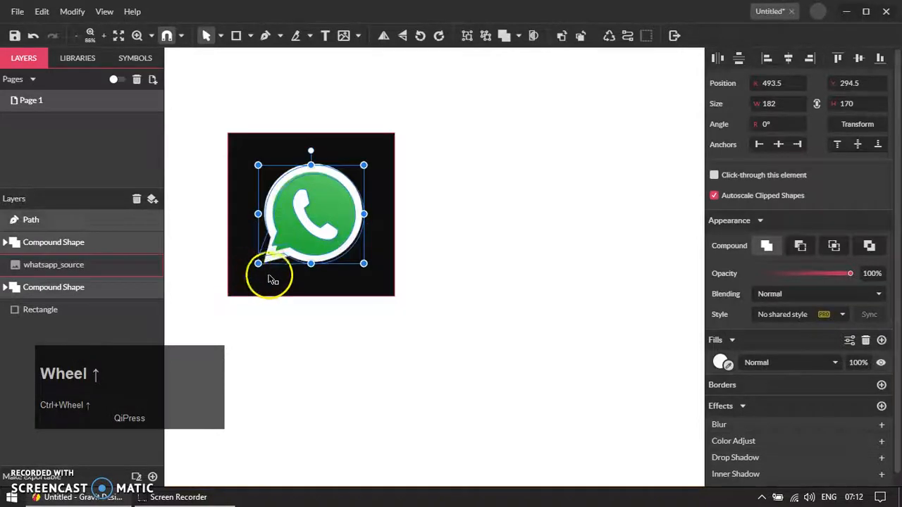
key("ctrl+g")
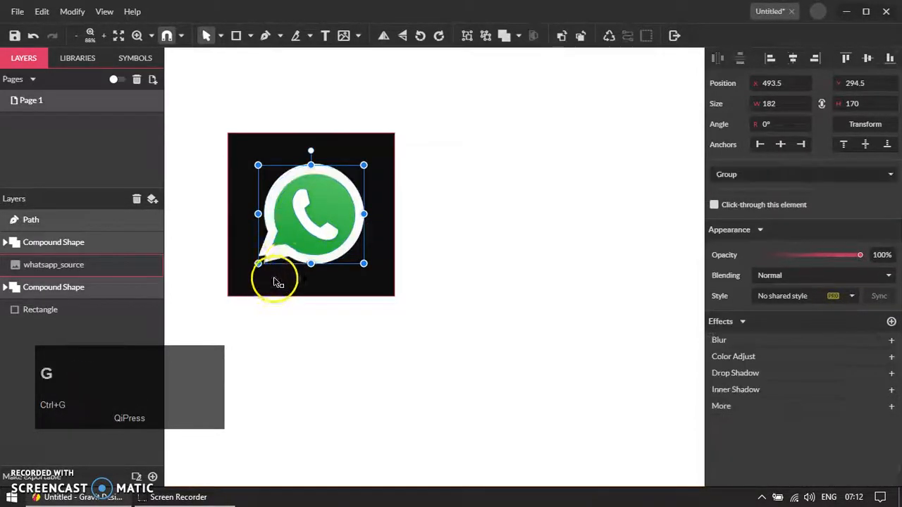
- Rotate the logo group to 4.9° to match the original and place it to the right of the source image
left_click_drag(310, 232, 428, 273)
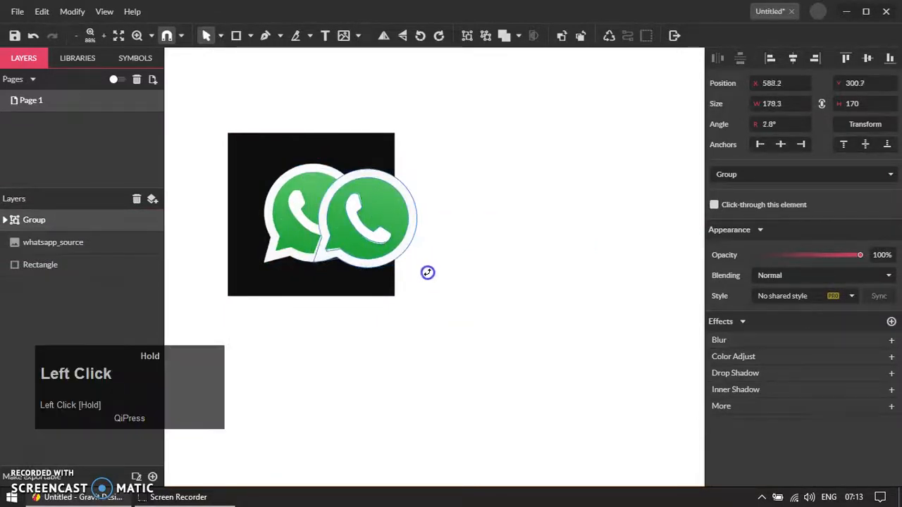
left_click(416, 268)
left_click_drag(388, 239, 512, 240)
left_click(472, 310)
- Move the black backdrop rectangle behind the logo group to X 761, Y 224
scroll(413, 298, "down", 3, "ctrl")
left_click_drag(568, 265, 482, 276)
scroll(449, 308, "up", 5, "ctrl")
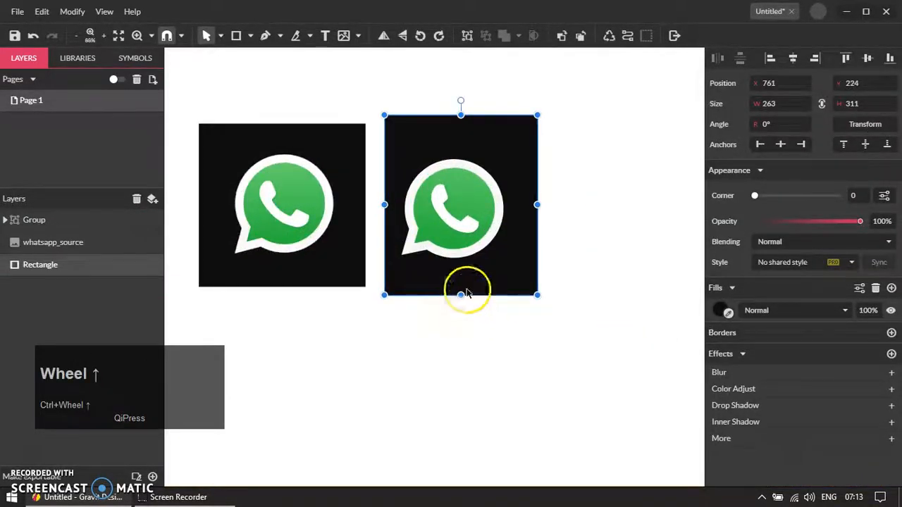
- Centre the logo group horizontally and vertically on the black backdrop rectangle
left_click(517, 284)
left_click(534, 264)
left_click(493, 288, "shift")
left_click(504, 282)
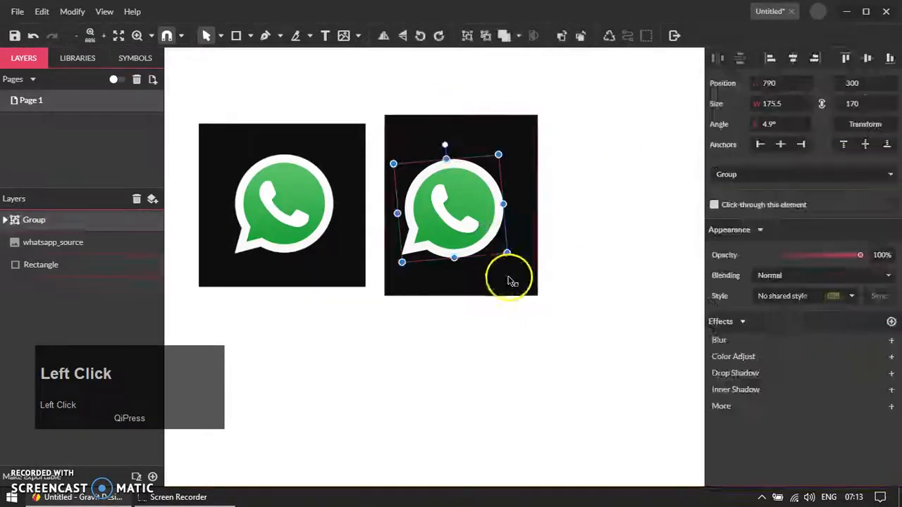
left_click(510, 277, "shift")
left_click(793, 59)
left_click(868, 58)
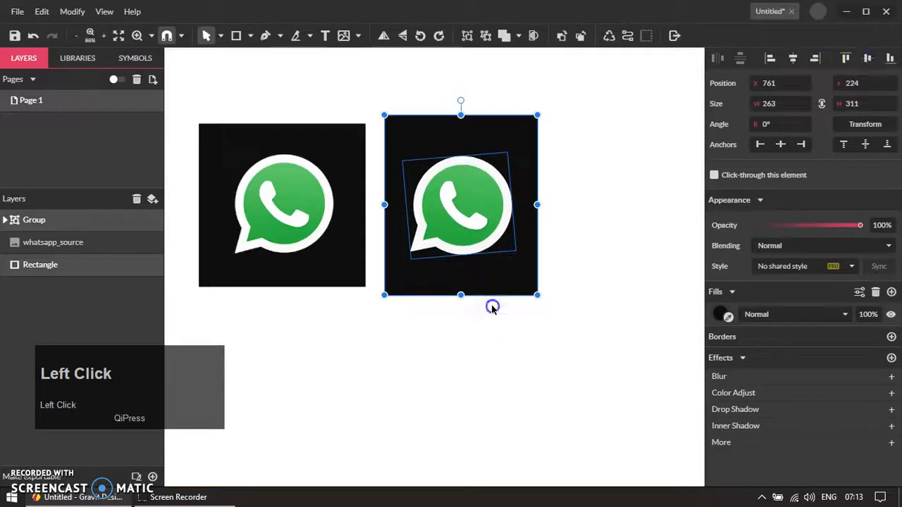
left_click(492, 309)
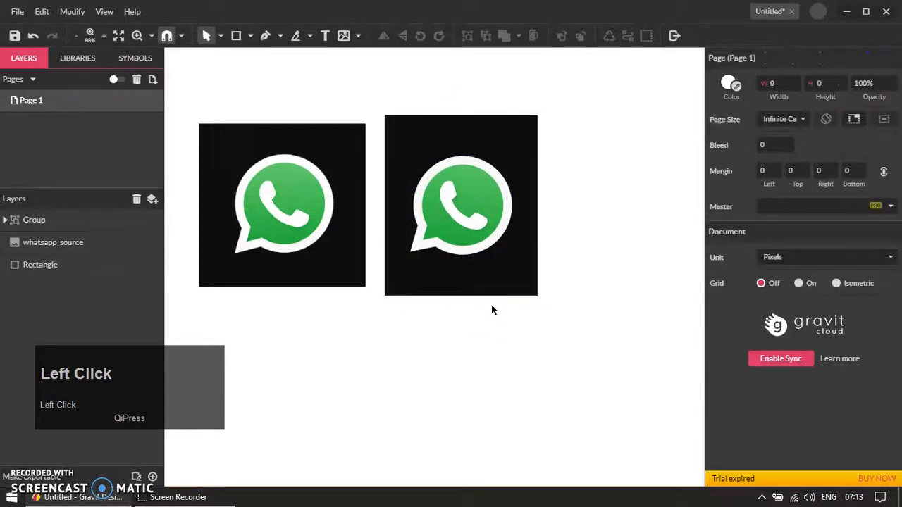
- Add a text label reading "original" below the two logos
key("t")
left_click(364, 319)
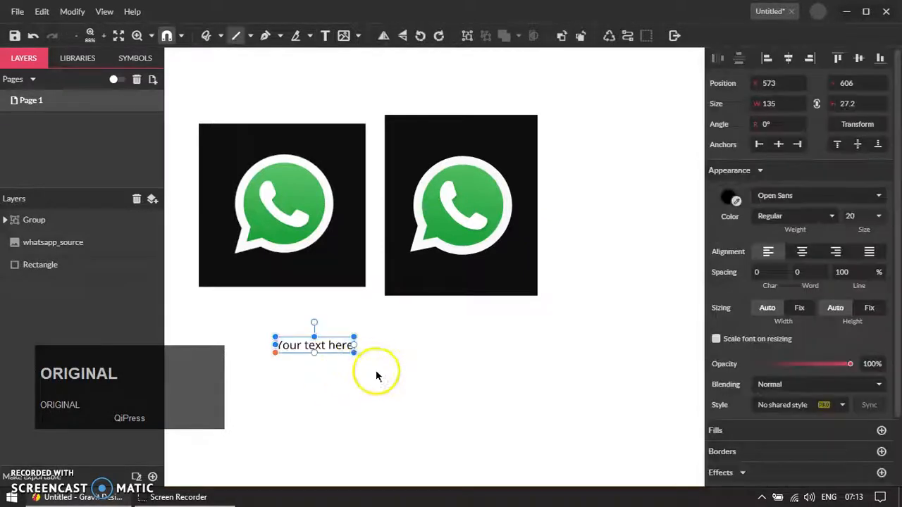
left_click(354, 352)
key("ctrl+a")
type("r")
type("original")
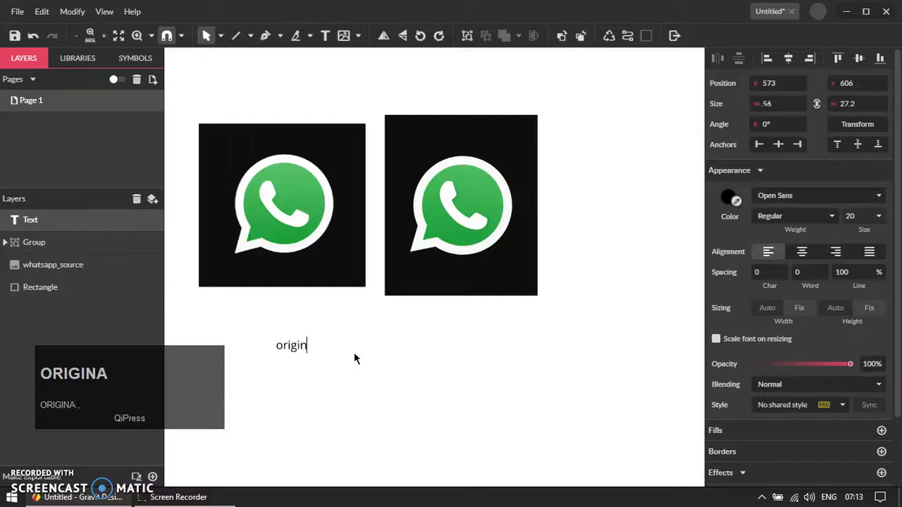
- Set the "original" label's font size to 50
key("ctrl+a")
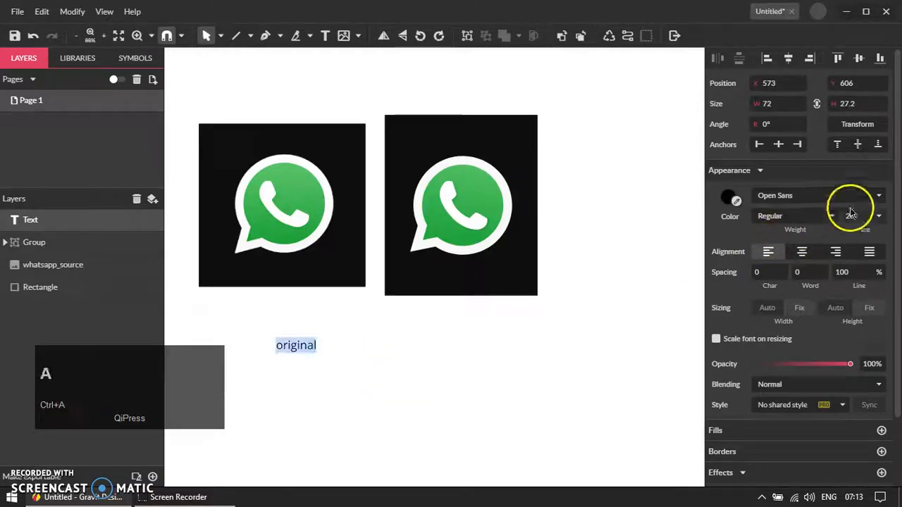
left_click(850, 217)
type("50")
key("Return")
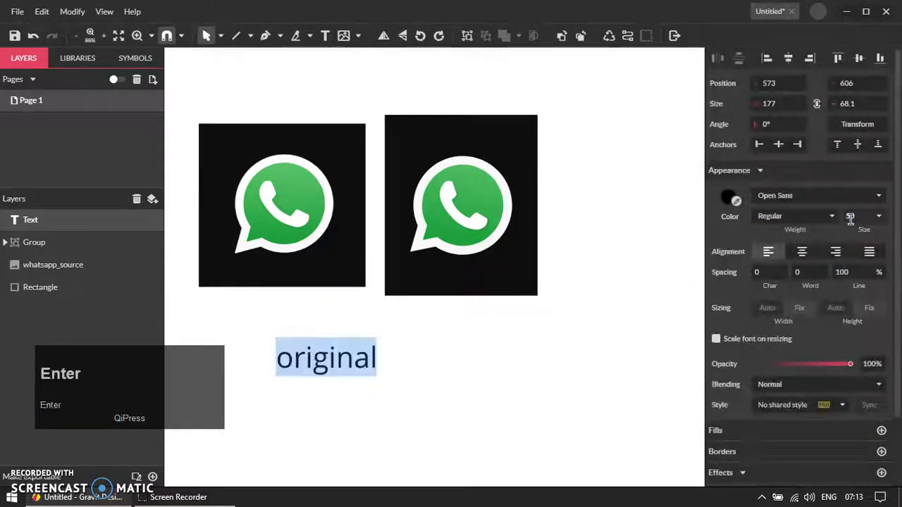
left_click(421, 395)
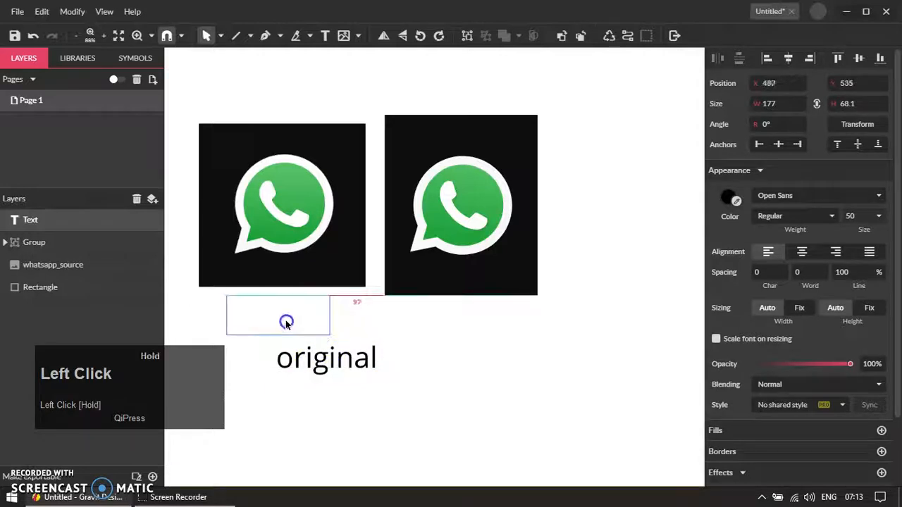